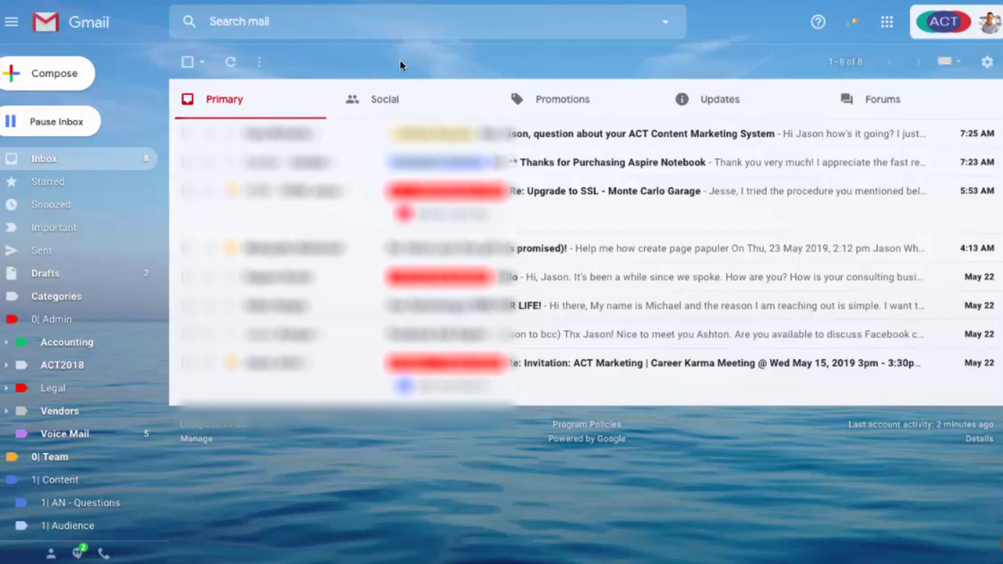
- Browse the Promotions, Social and Primary category tabs
click(552, 104)
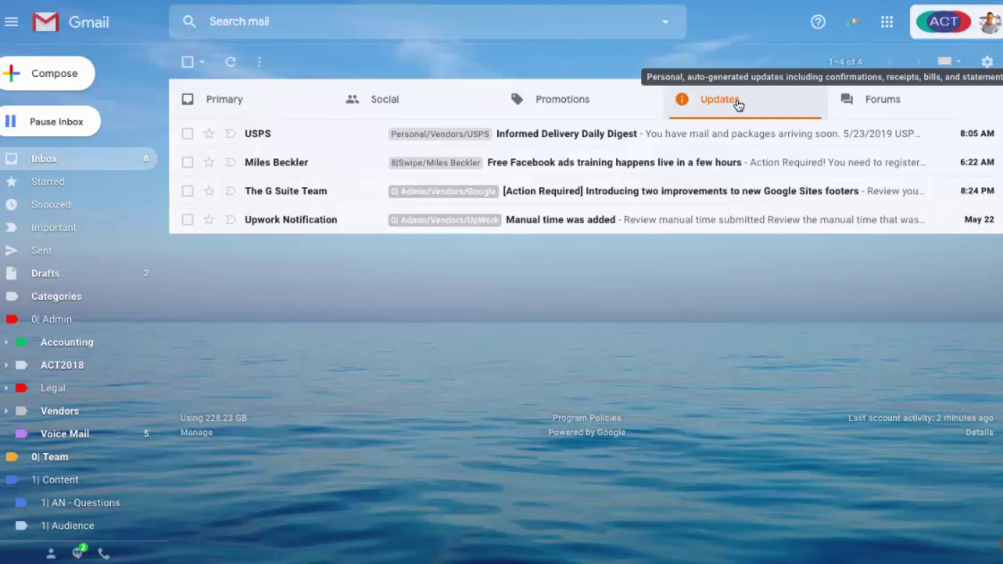
click(434, 102)
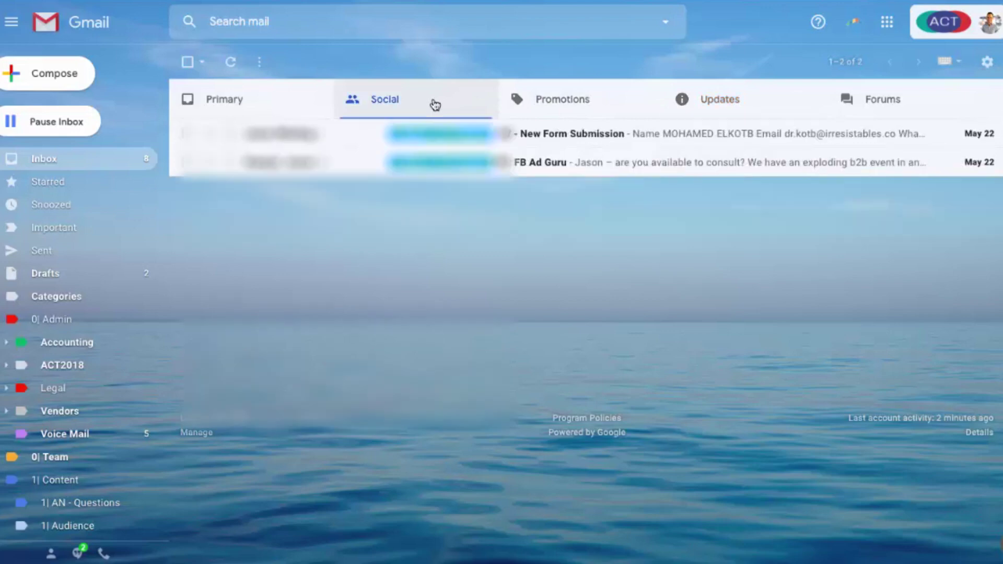
click(300, 103)
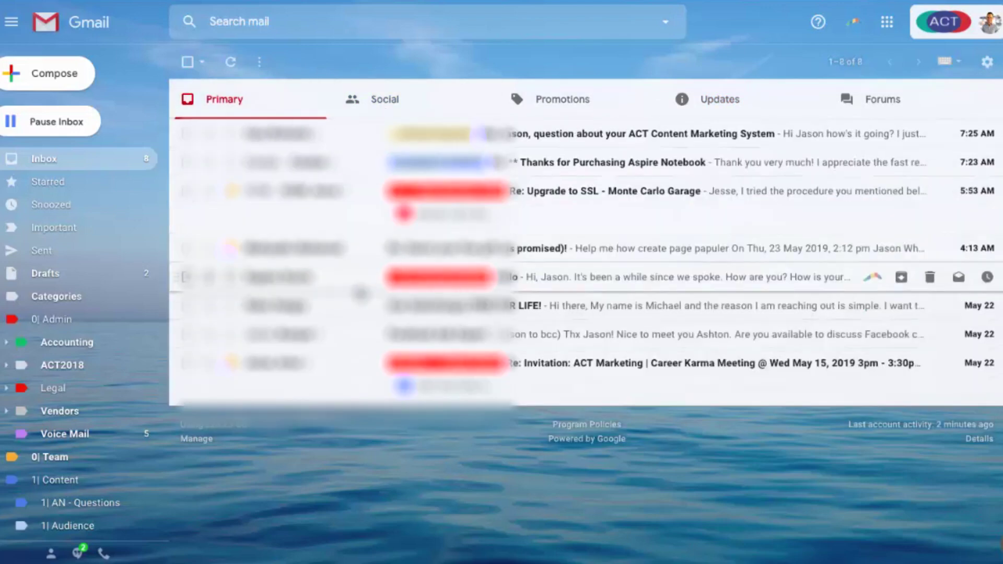
- Move the Career Karma invitation and SSL upgrade emails from Primary into Social
drag(354, 382, 430, 101)
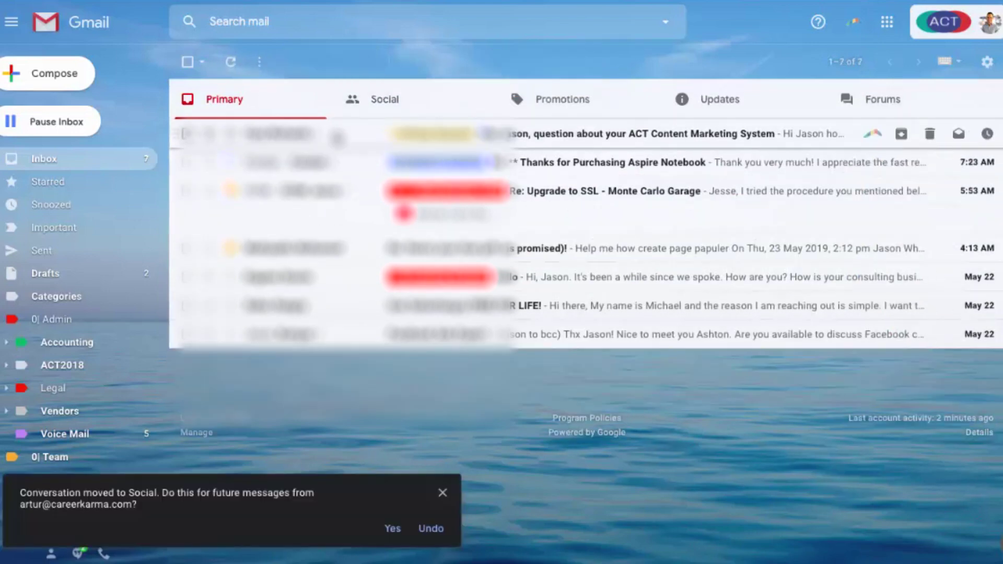
drag(340, 193, 411, 110)
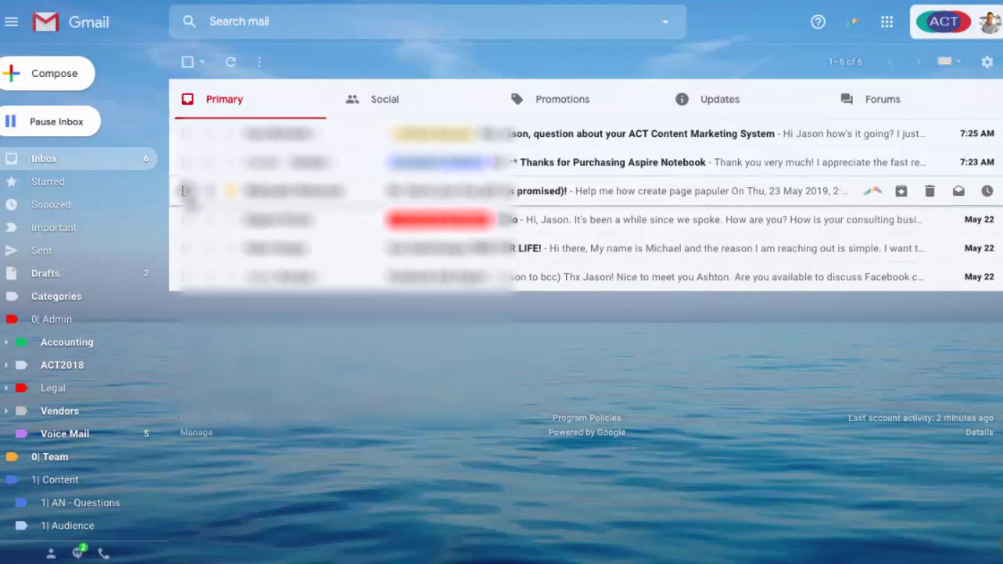
click(186, 190)
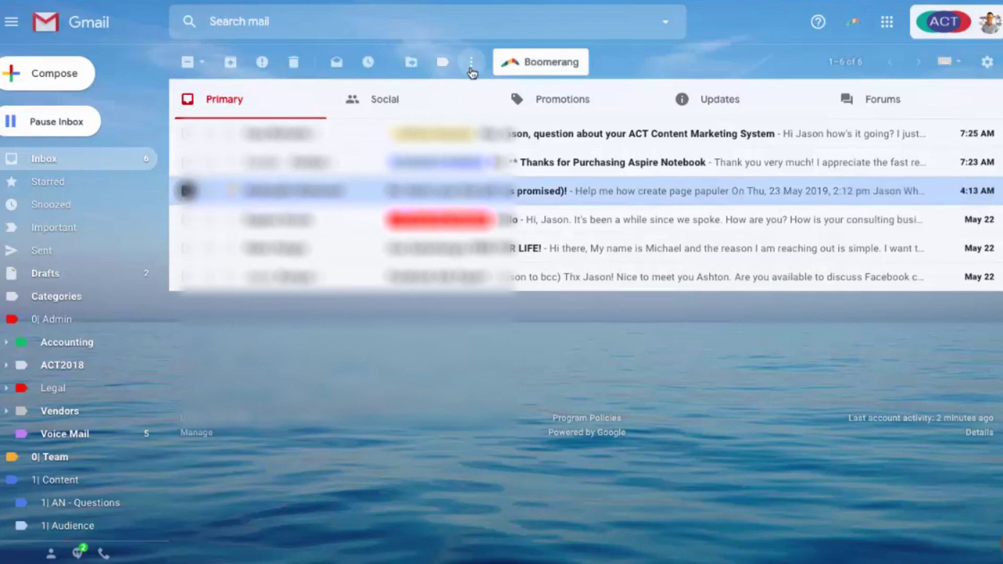
- Tag the free-gift email with the 1| AN - Questions and 1| Audience labels, then view the SalesHangry email
click(443, 63)
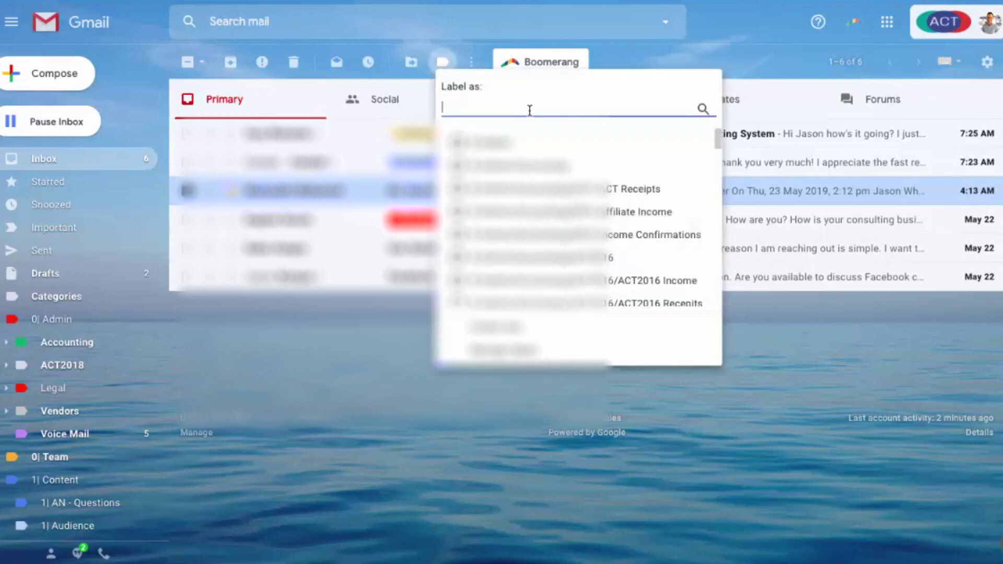
text(1|)
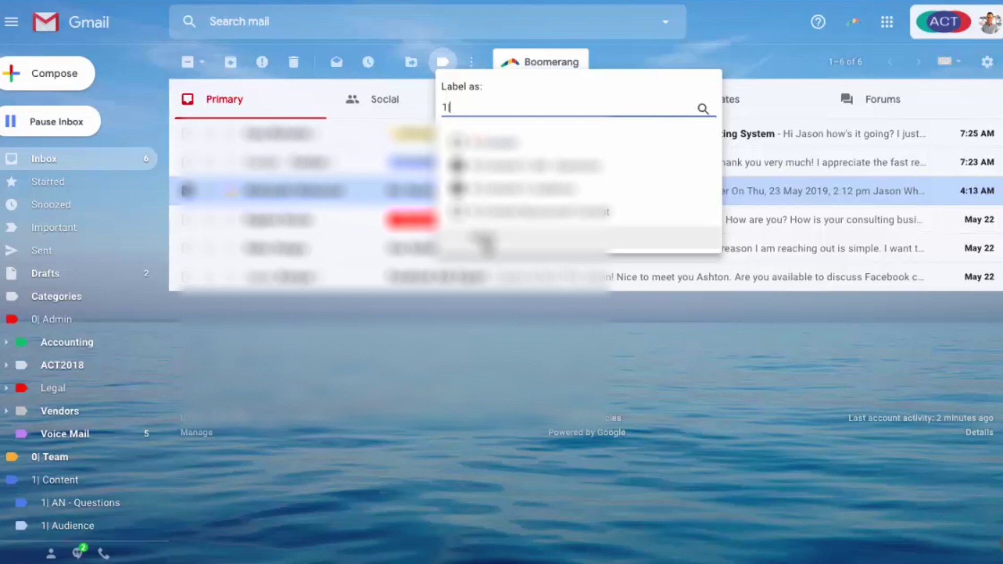
click(485, 242)
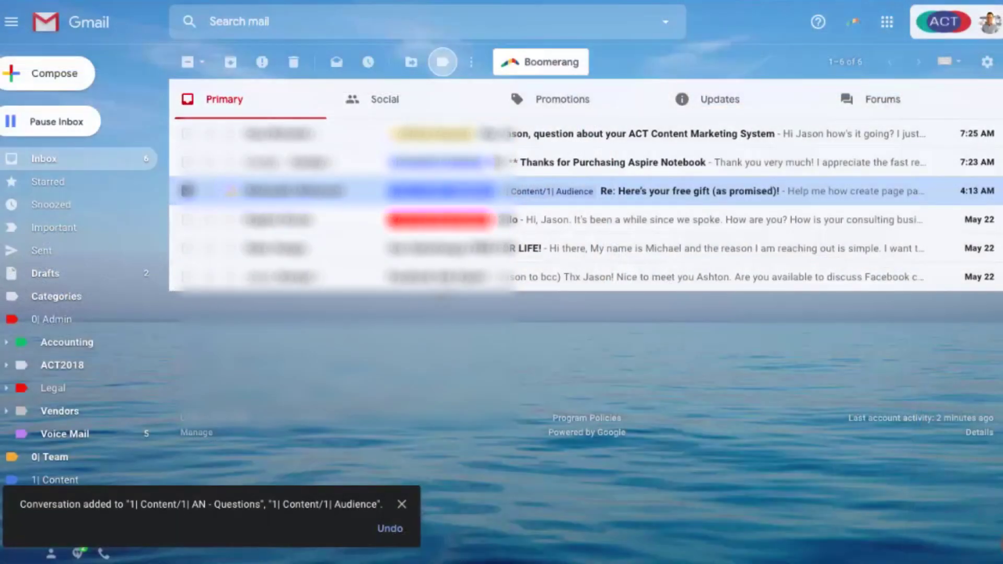
click(342, 250)
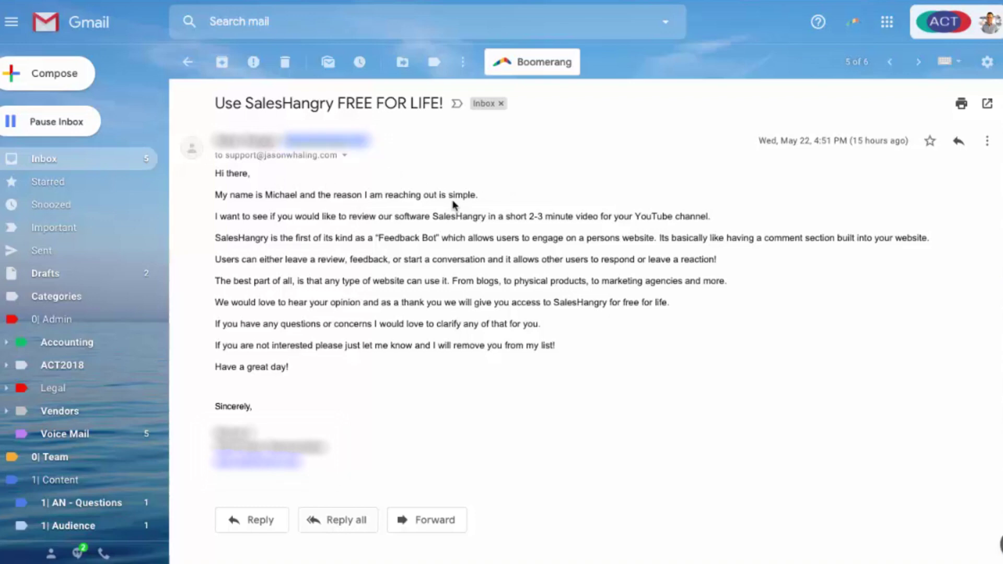
- Start a filter for messages like the SalesHangry email
click(465, 63)
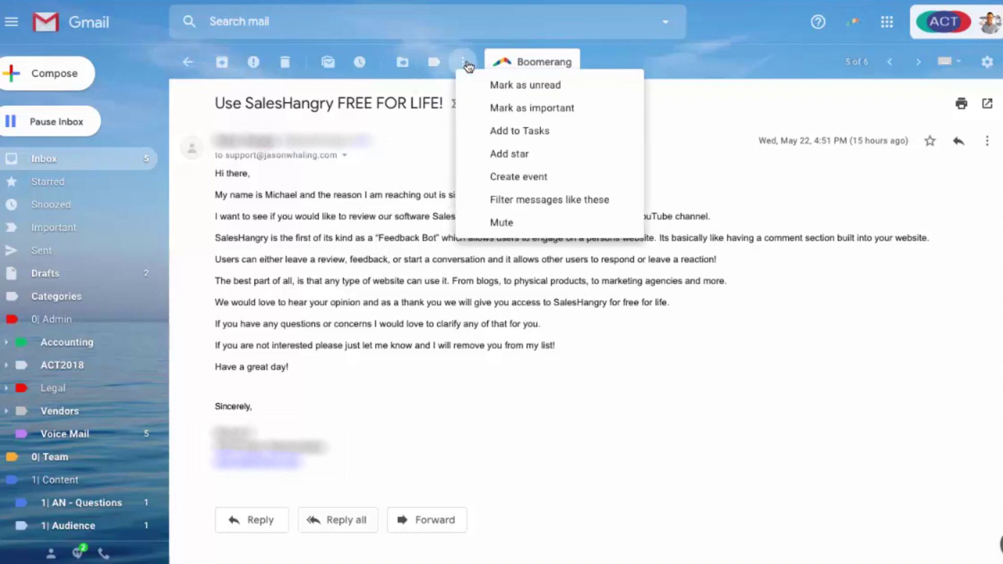
click(572, 208)
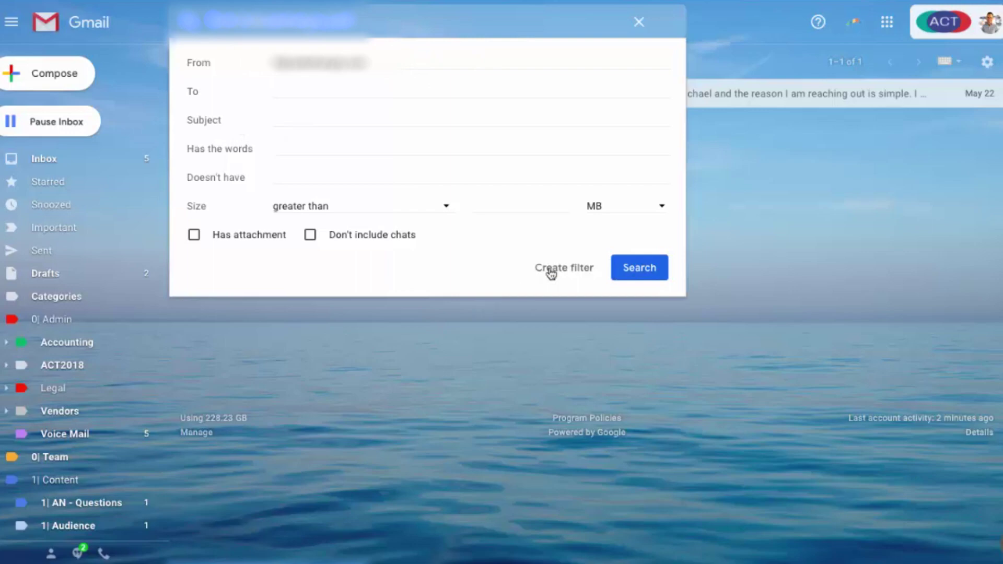
click(567, 269)
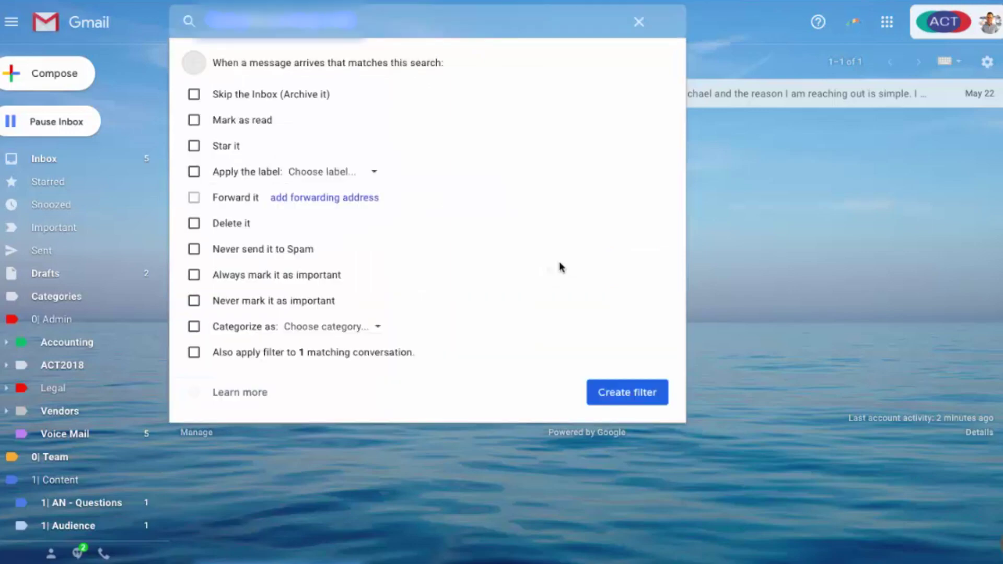
- Set the filter to skip the inbox, apply to existing matches, and apply a new label
click(243, 97)
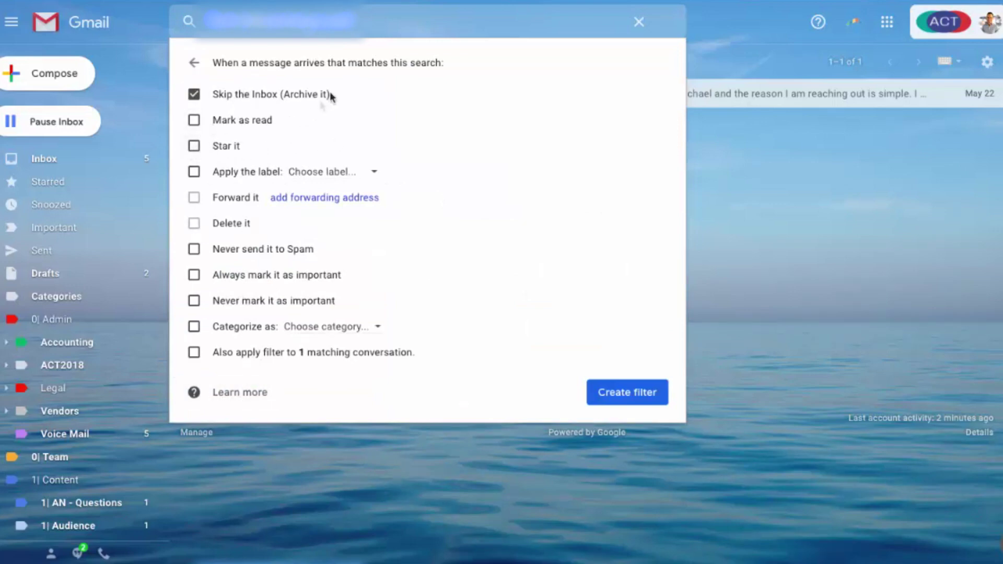
click(333, 353)
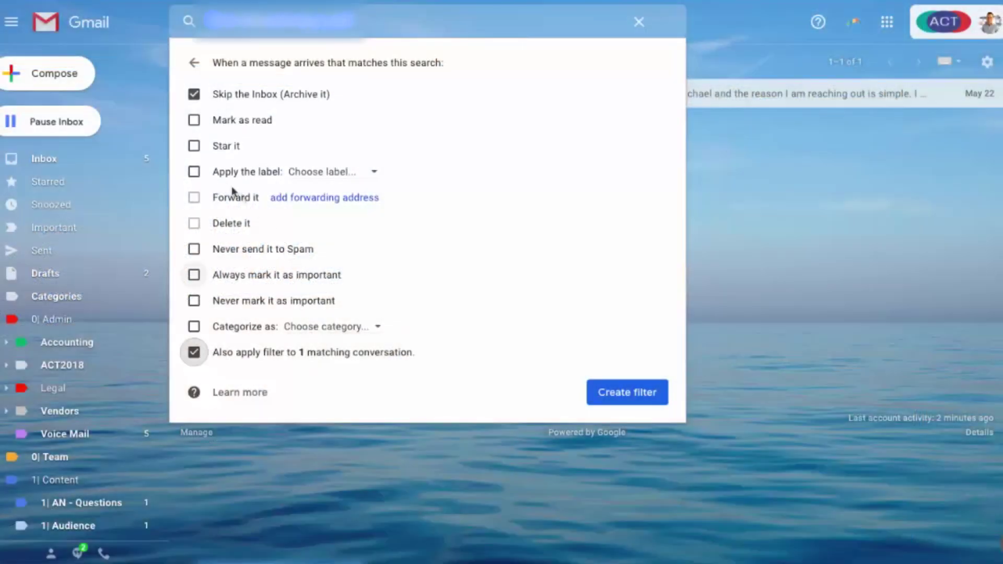
click(228, 175)
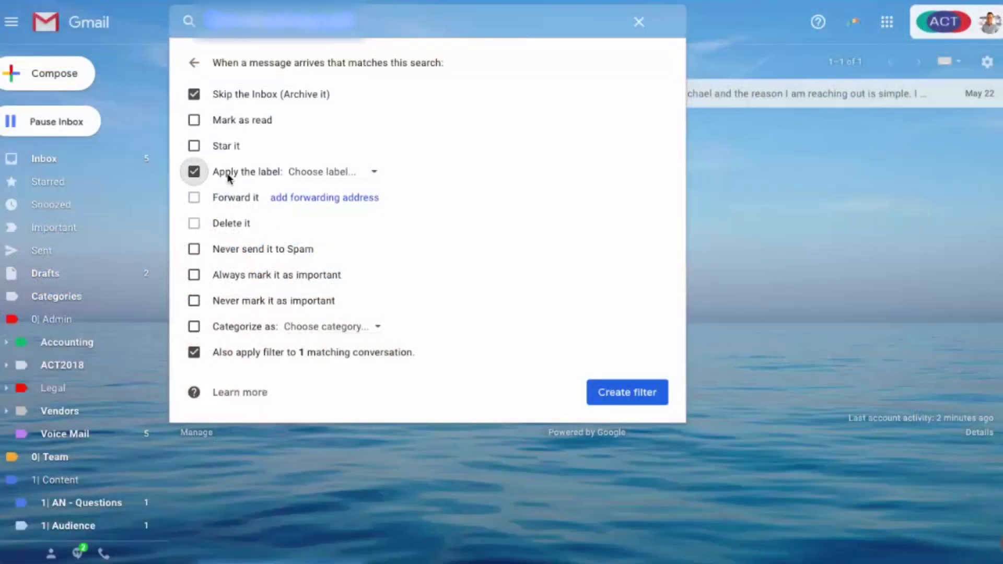
click(366, 176)
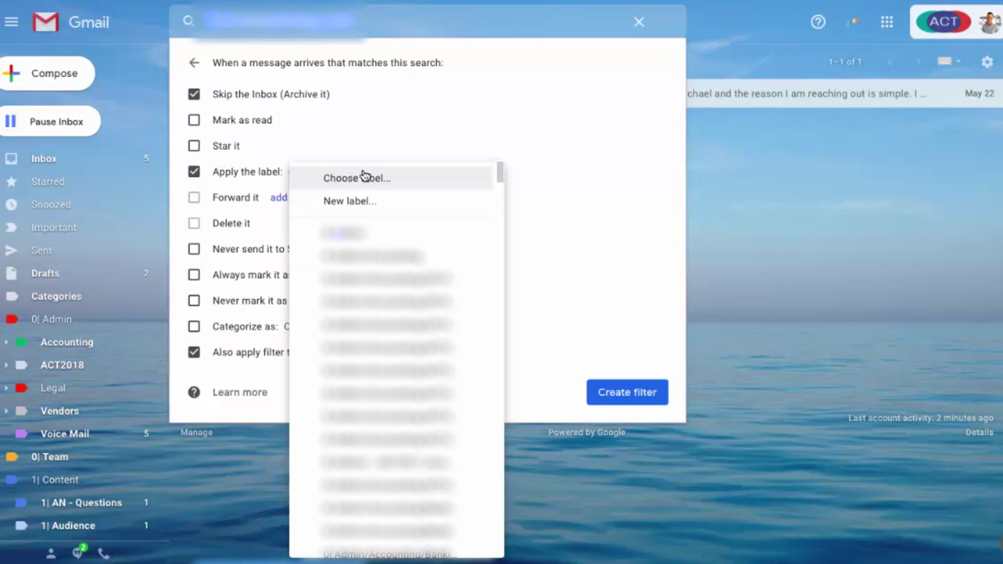
click(395, 206)
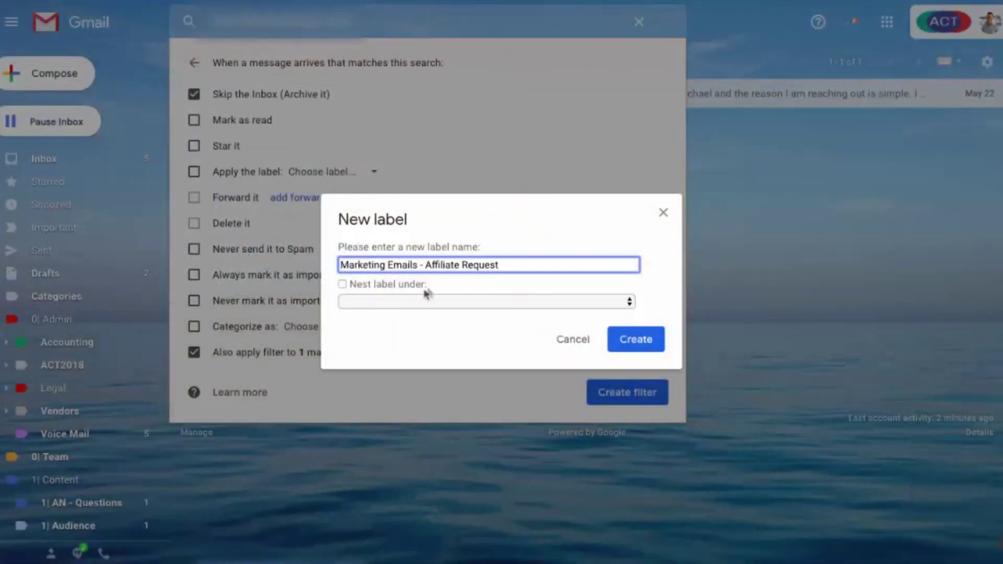
- Create the un-nested label 'Marketing Emails - Affiliate Request' and save the filter
click(407, 288)
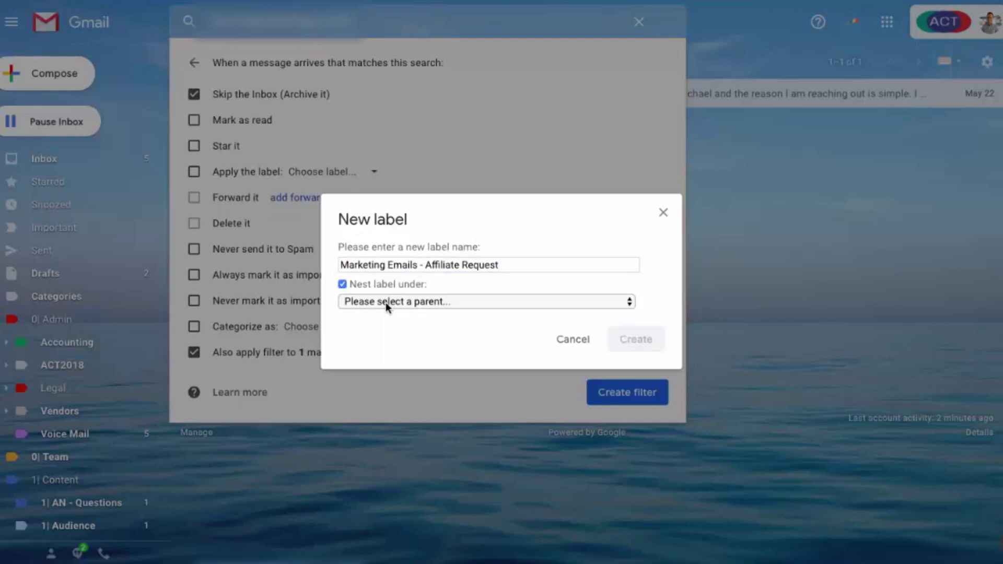
click(386, 303)
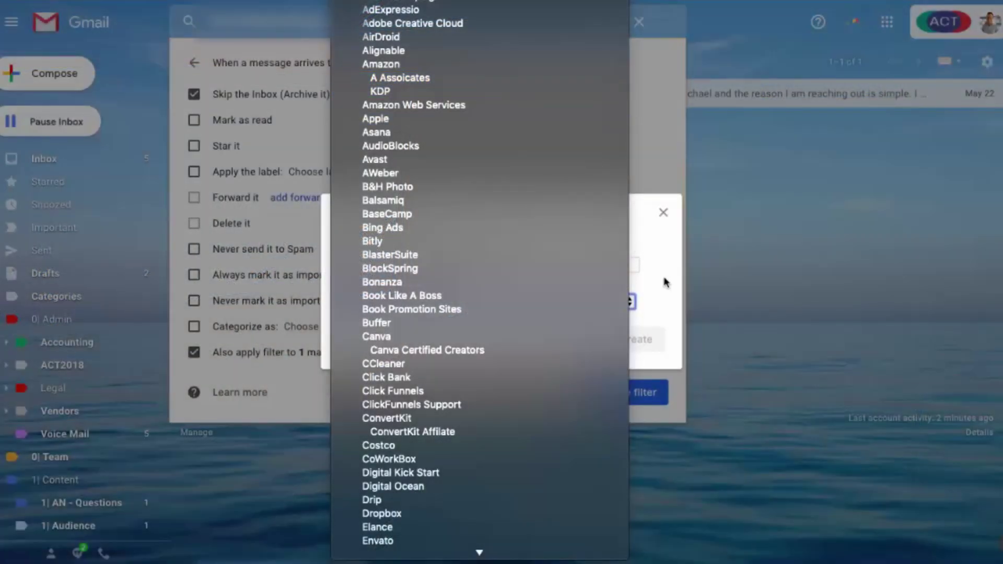
click(665, 283)
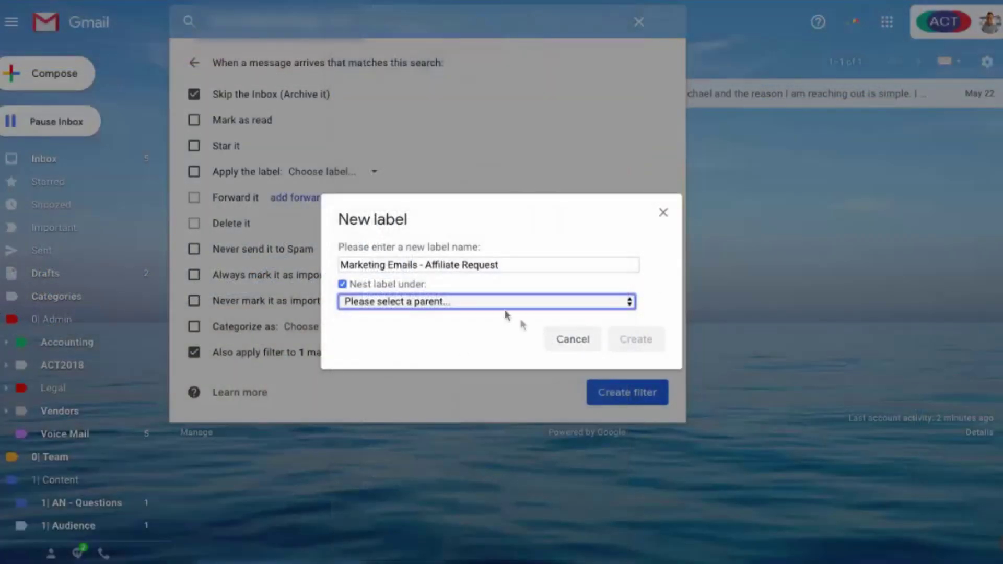
click(389, 286)
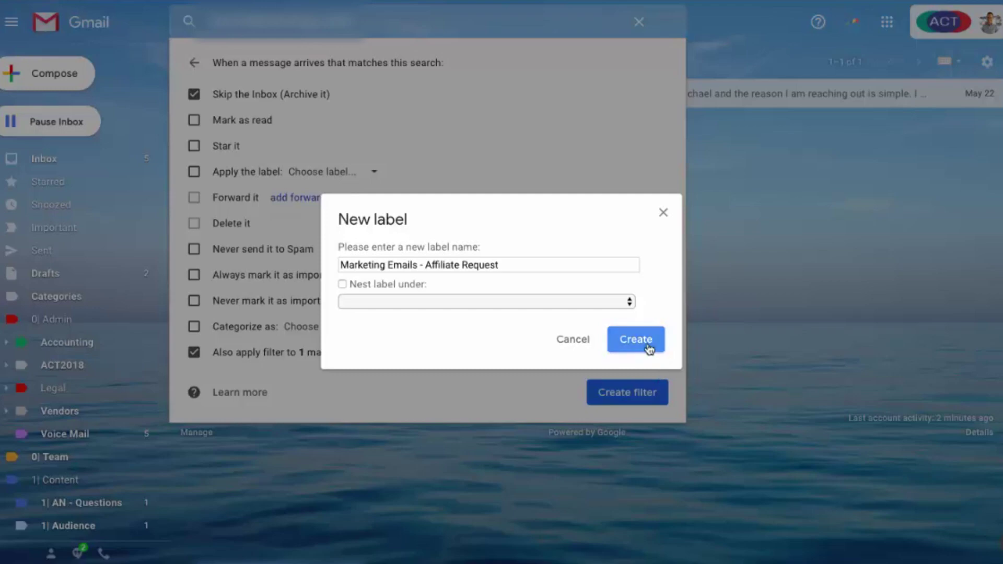
click(648, 348)
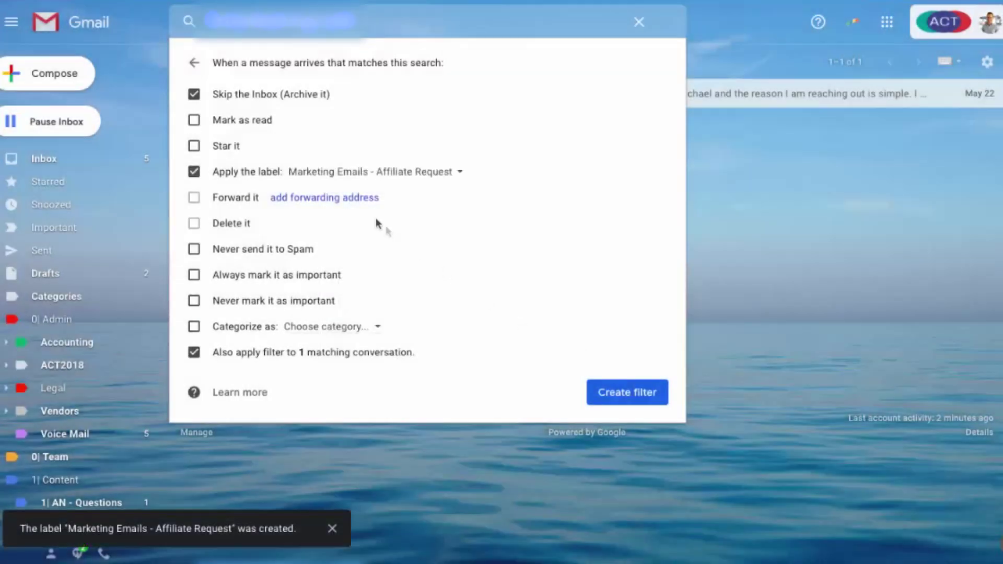
click(636, 402)
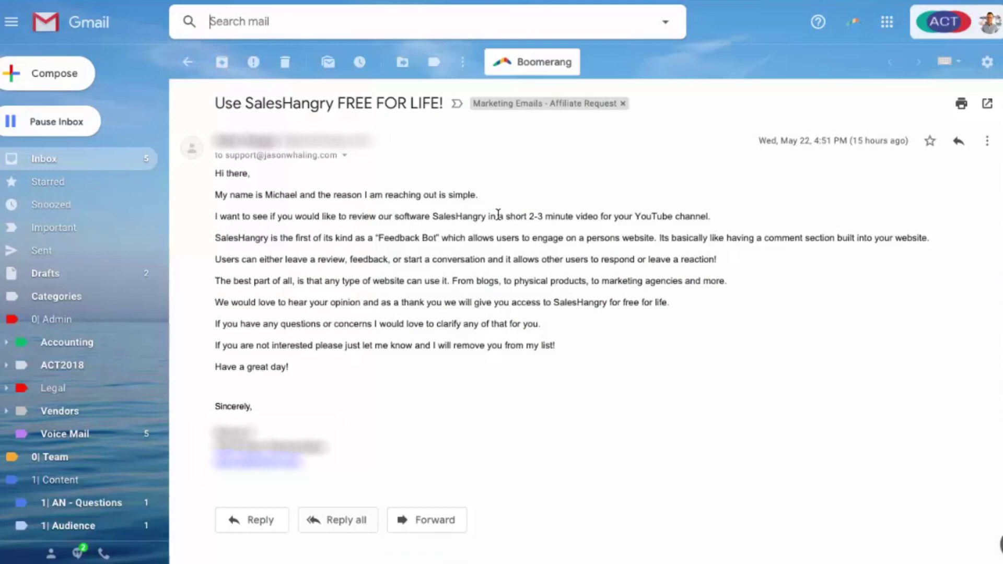
- Return to the inbox and view the Social tab with the SSL and Career Karma emails
click(33, 165)
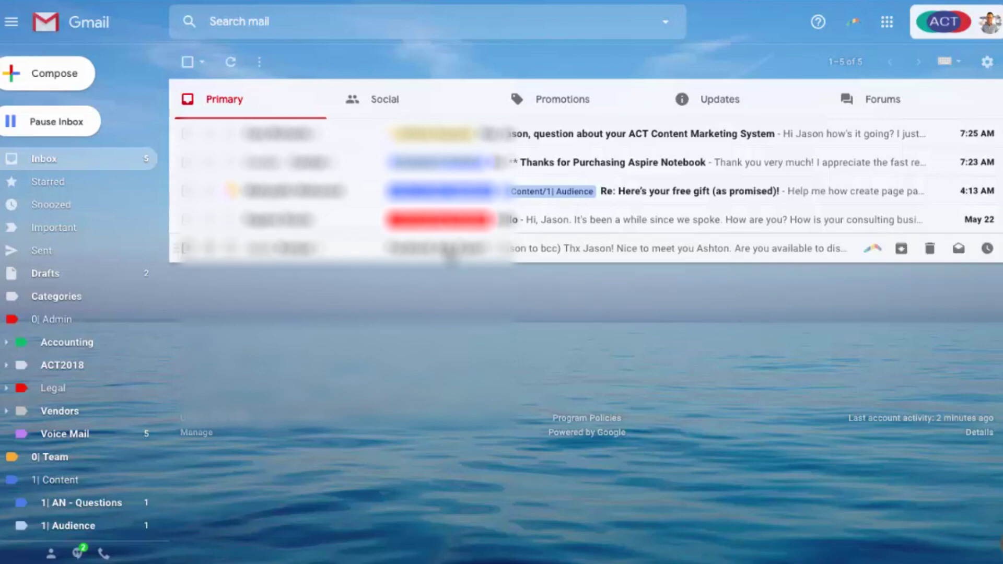
click(437, 108)
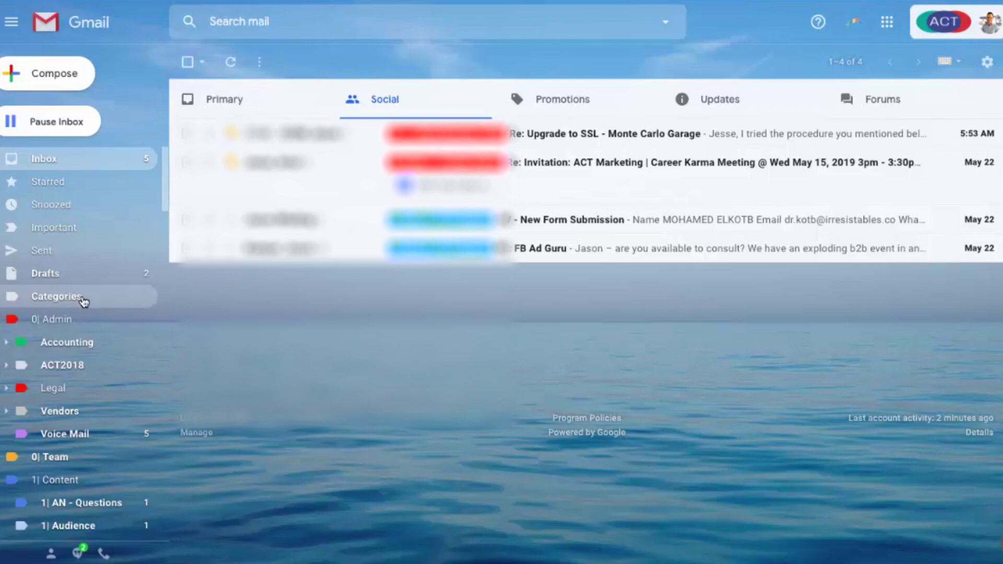
- Pick a new colour swatch for the 'Marketing Emails - Affiliate Request' label
scroll(82, 298, down, 5)
scroll(84, 301, down, 15)
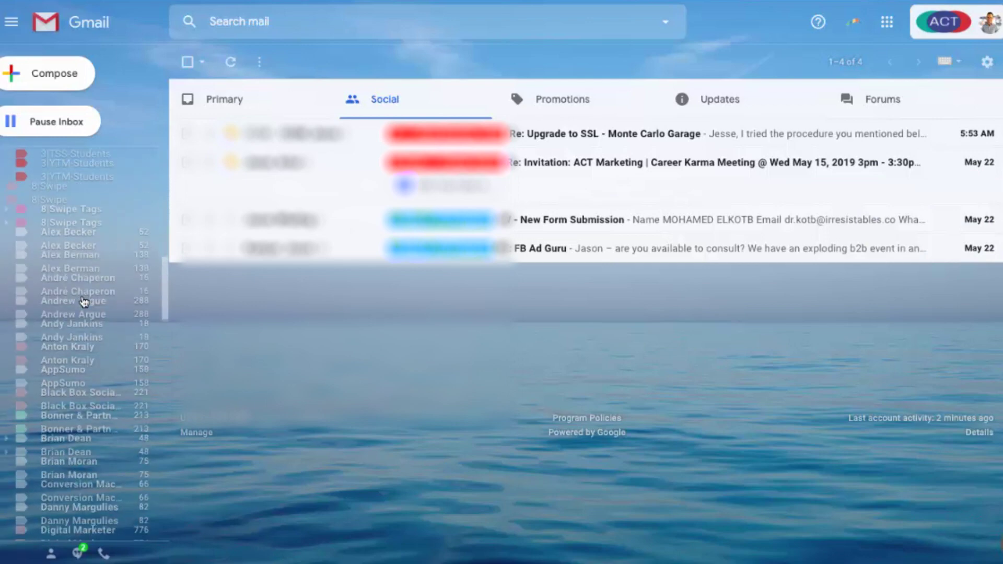
scroll(83, 302, down, 10)
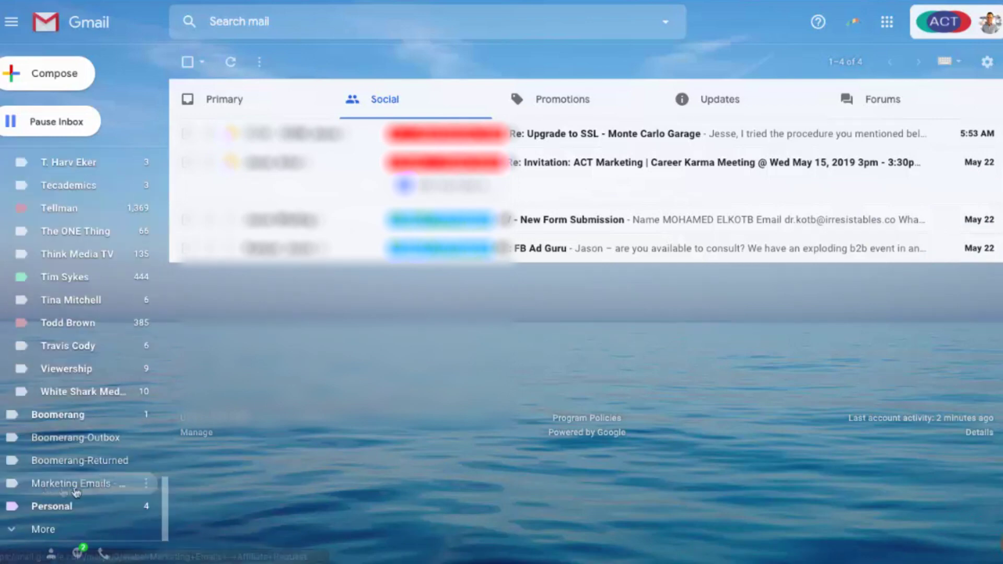
click(148, 489)
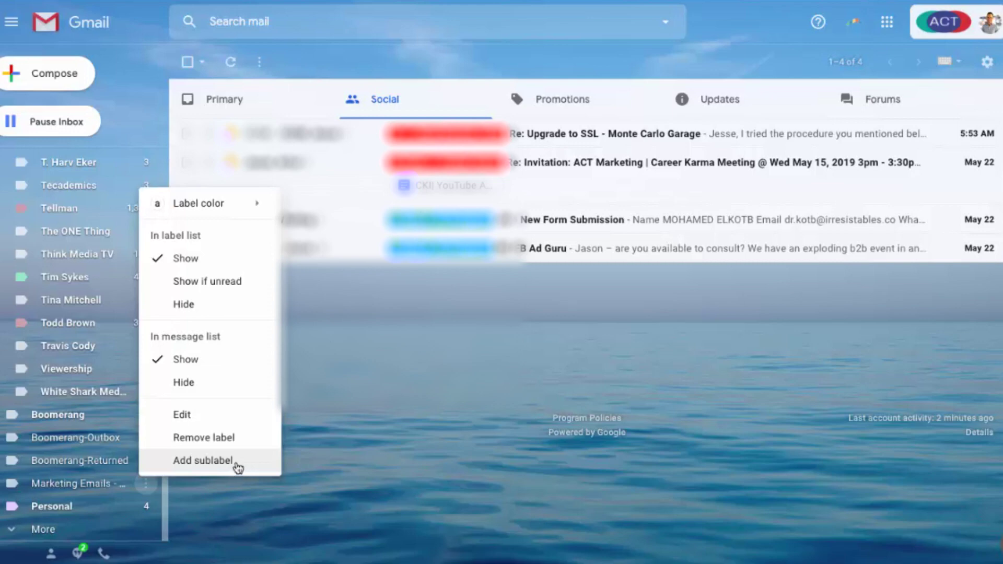
mouse_move(245, 202)
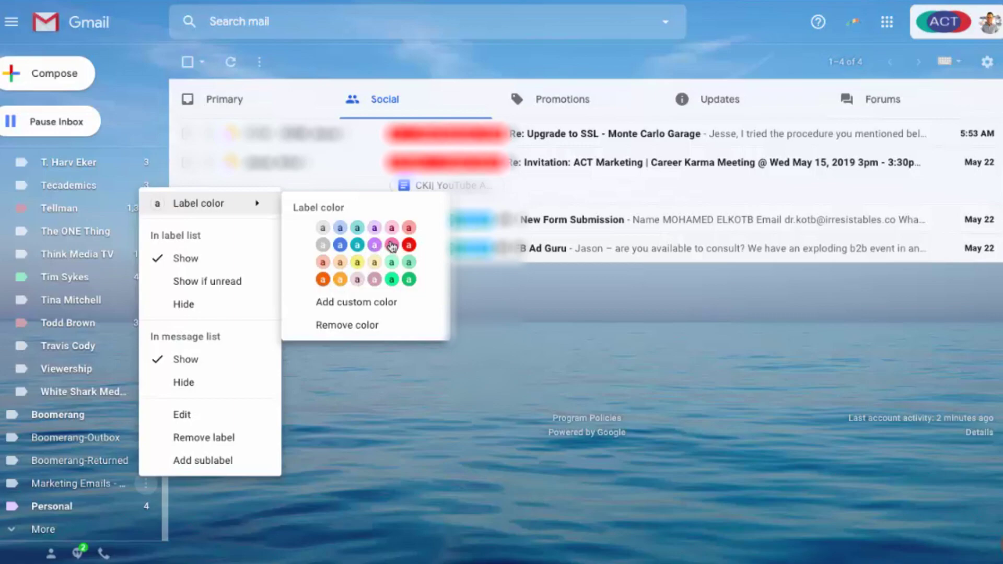
click(358, 281)
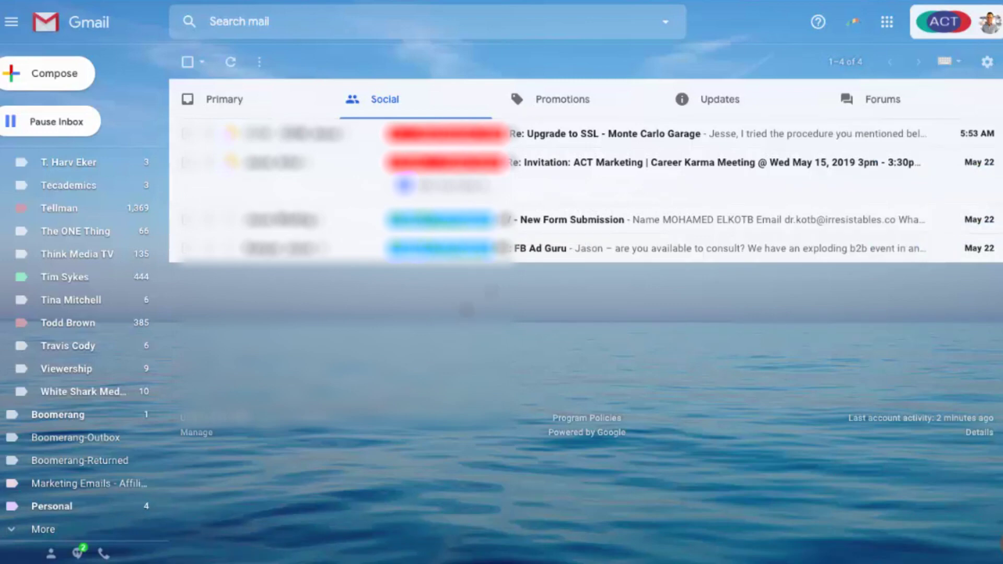
- Browse the Promotions, Updates and Forums category tabs
click(589, 98)
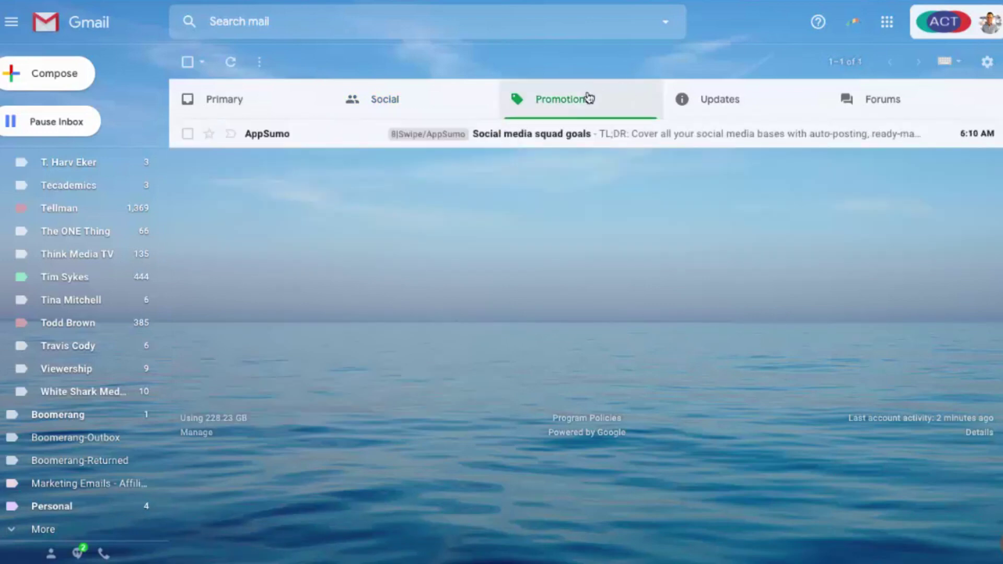
click(746, 99)
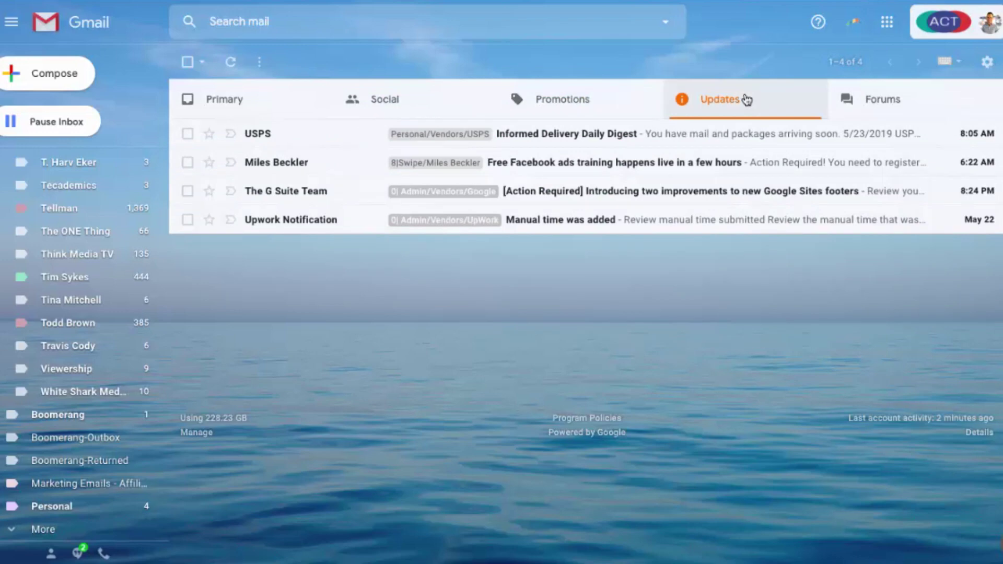
click(604, 113)
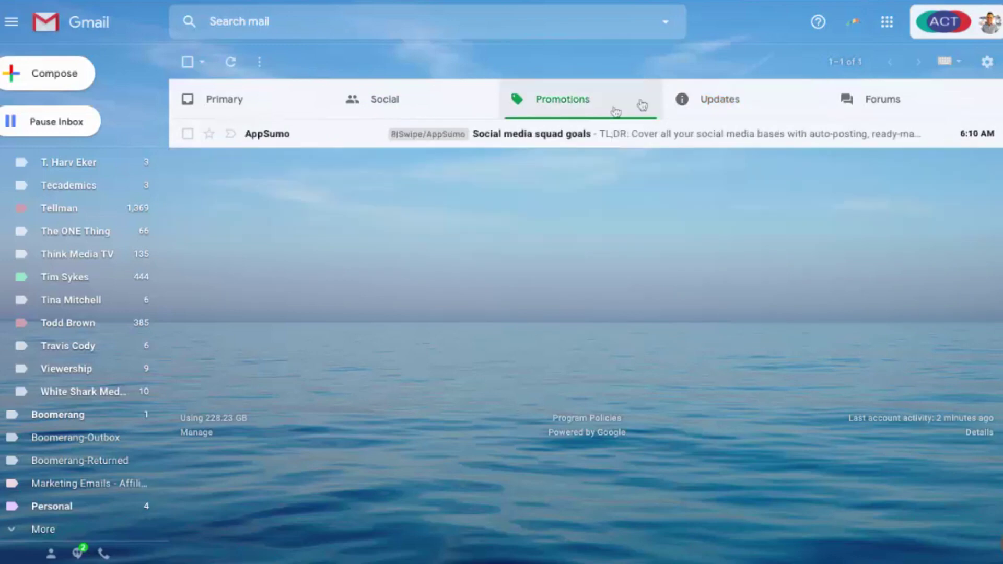
click(733, 106)
click(875, 107)
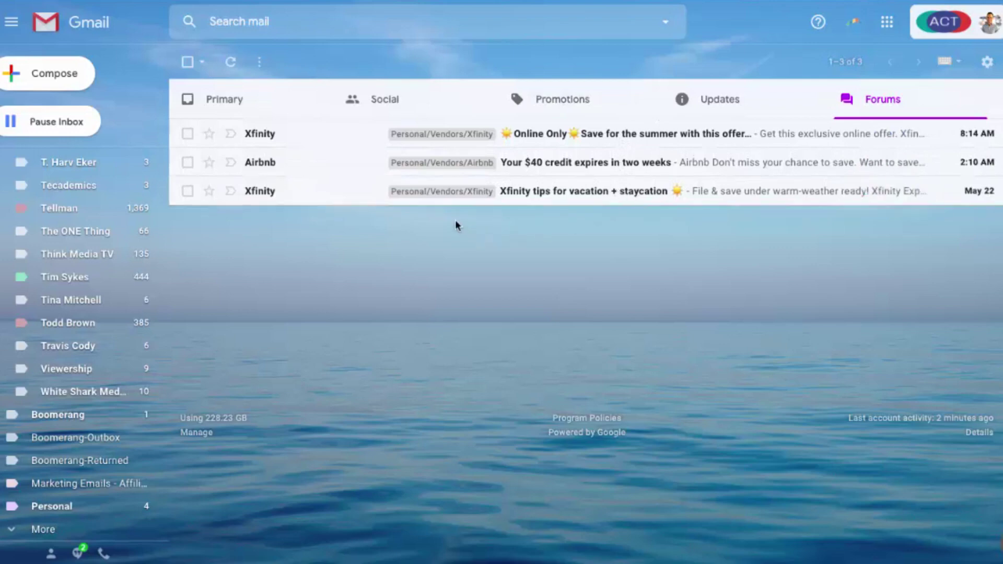
- Archive all three Xfinity and Airbnb emails in the Forums tab
click(188, 63)
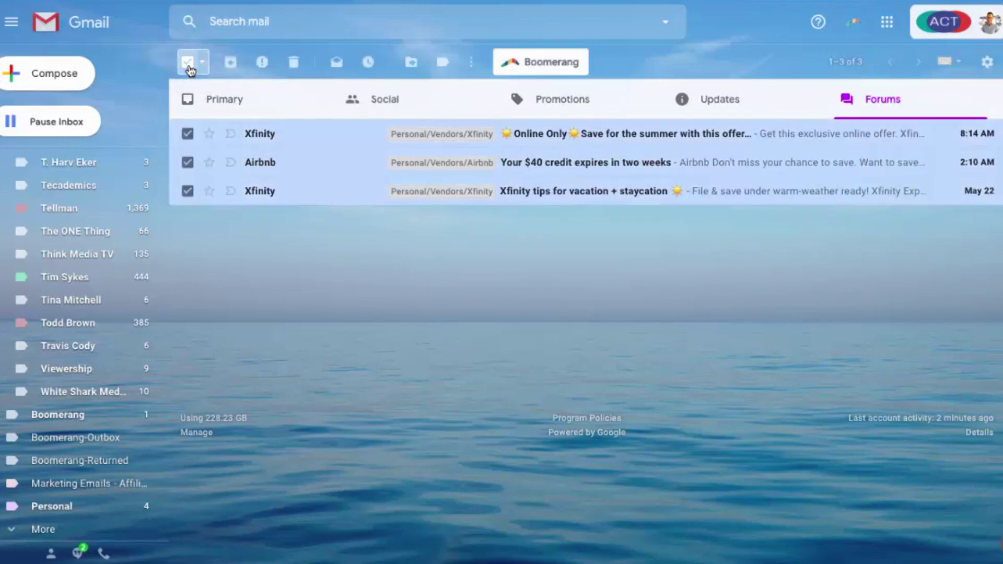
click(230, 63)
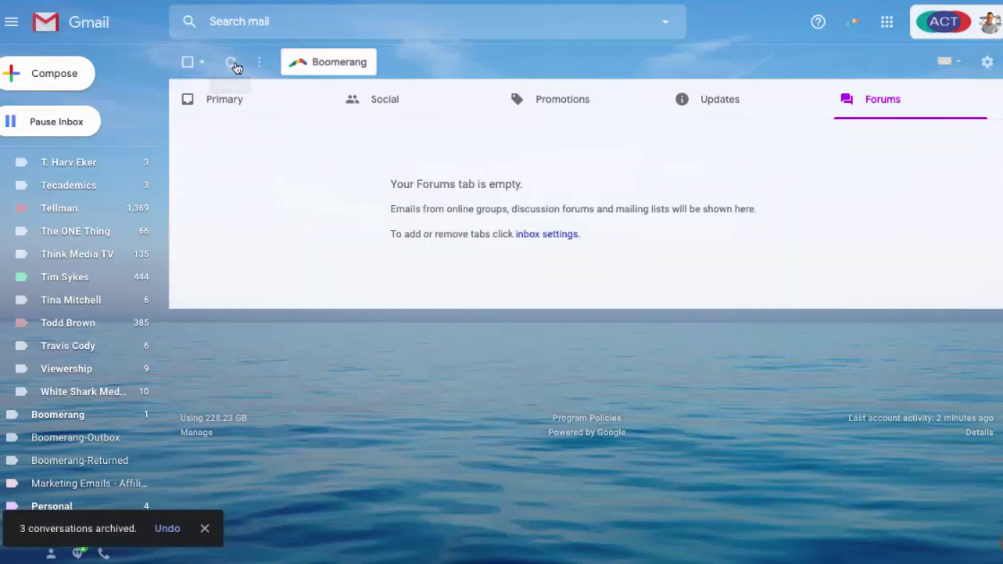
click(734, 114)
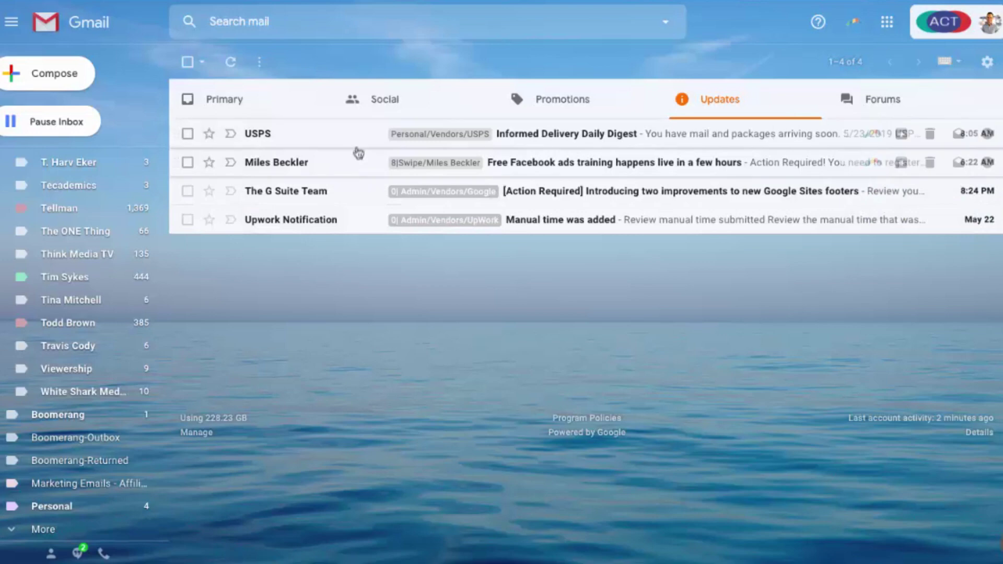
- Move the USPS email to Forums, route future USPS mail there, and archive it
drag(357, 137, 861, 98)
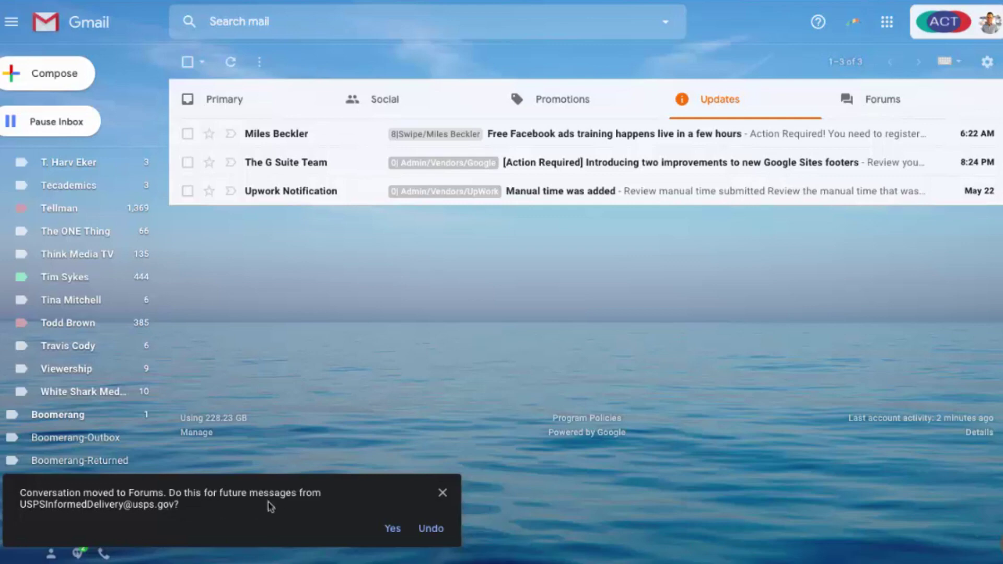
click(393, 530)
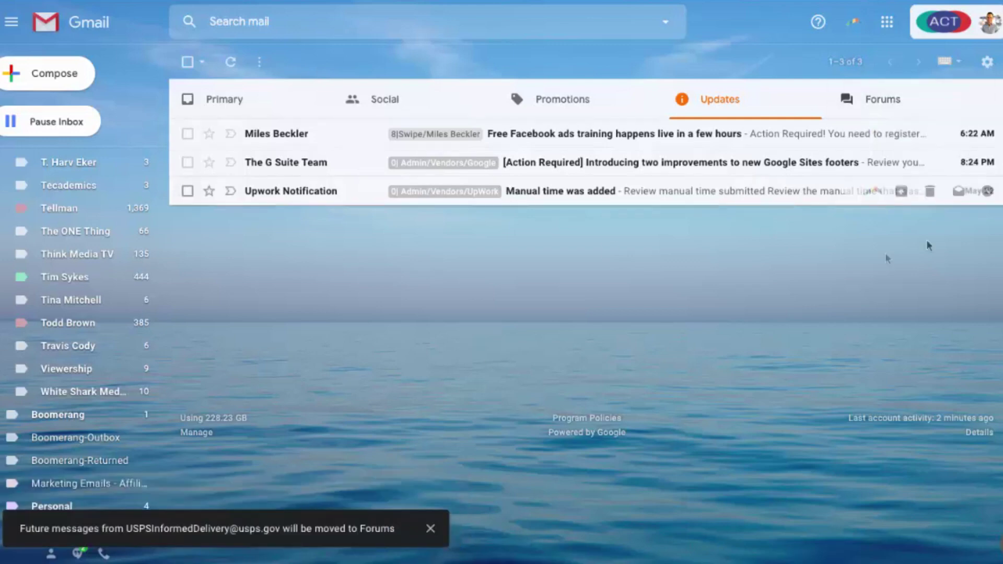
click(864, 105)
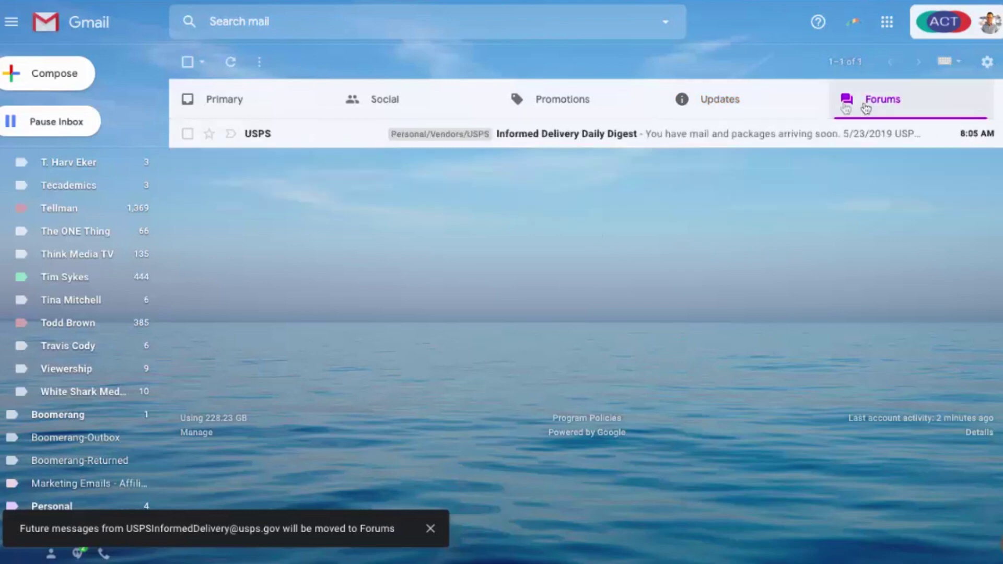
click(187, 133)
click(232, 61)
click(768, 111)
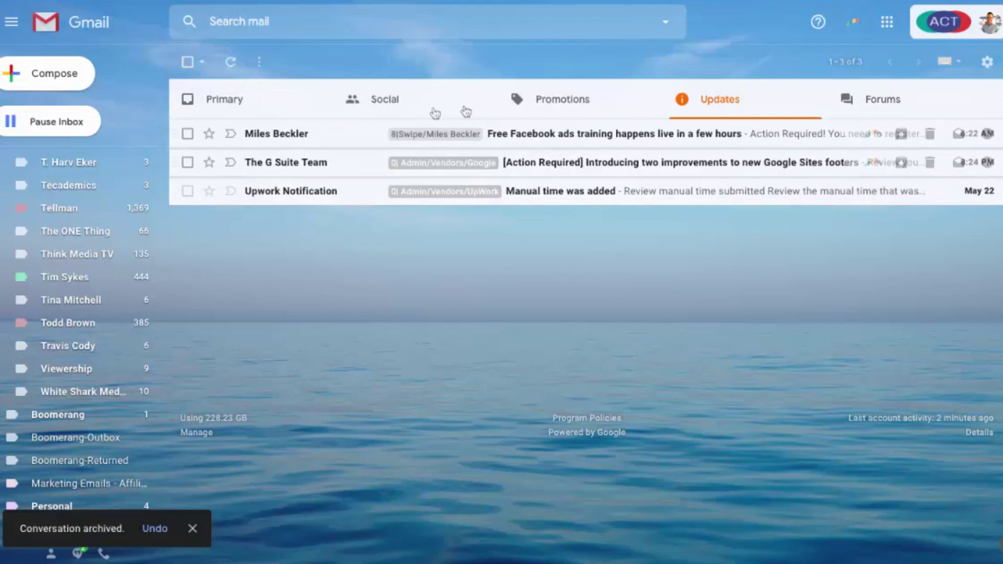
- Archive all three Updates emails and the AppSumo Promotions email, emptying both tabs
click(187, 62)
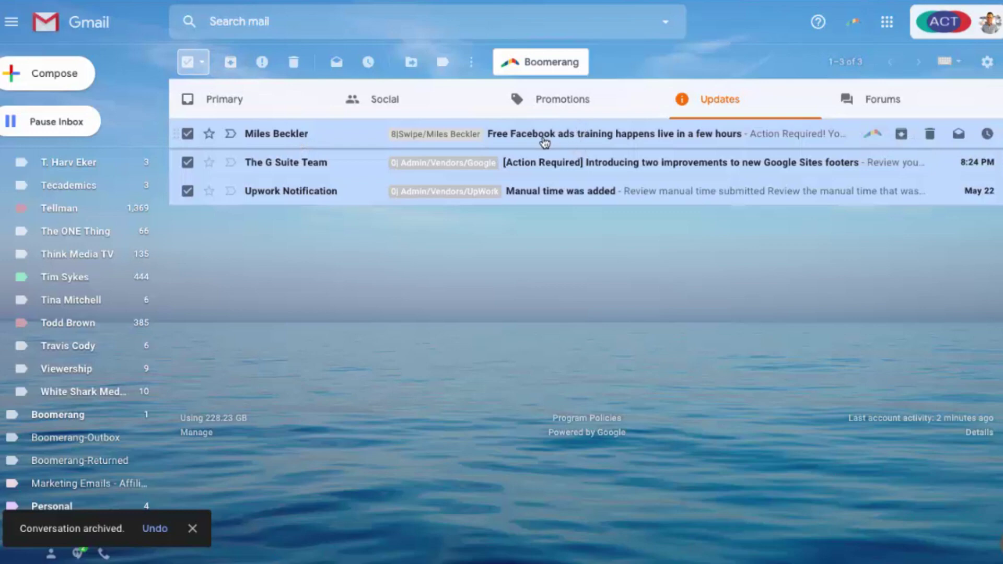
click(231, 63)
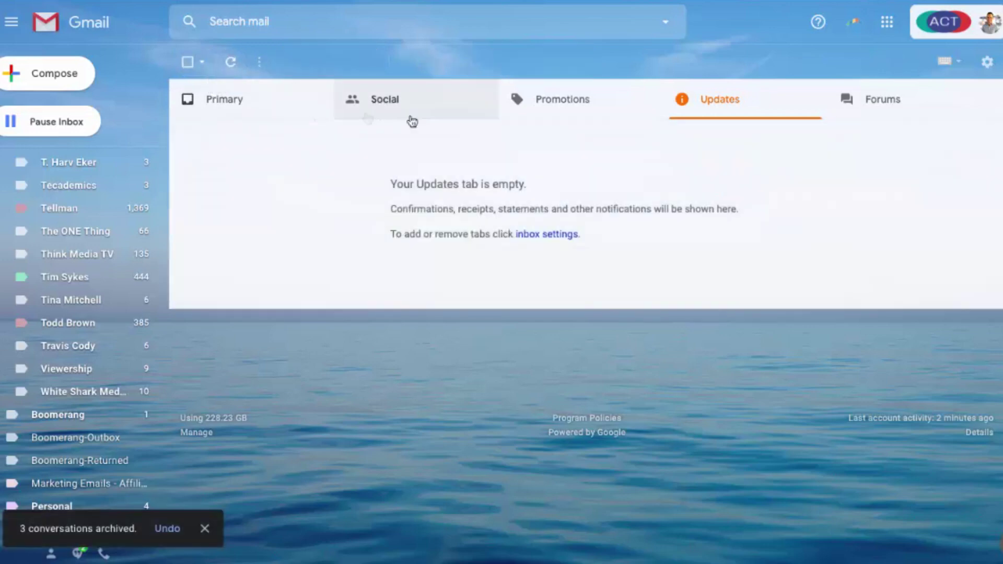
click(610, 102)
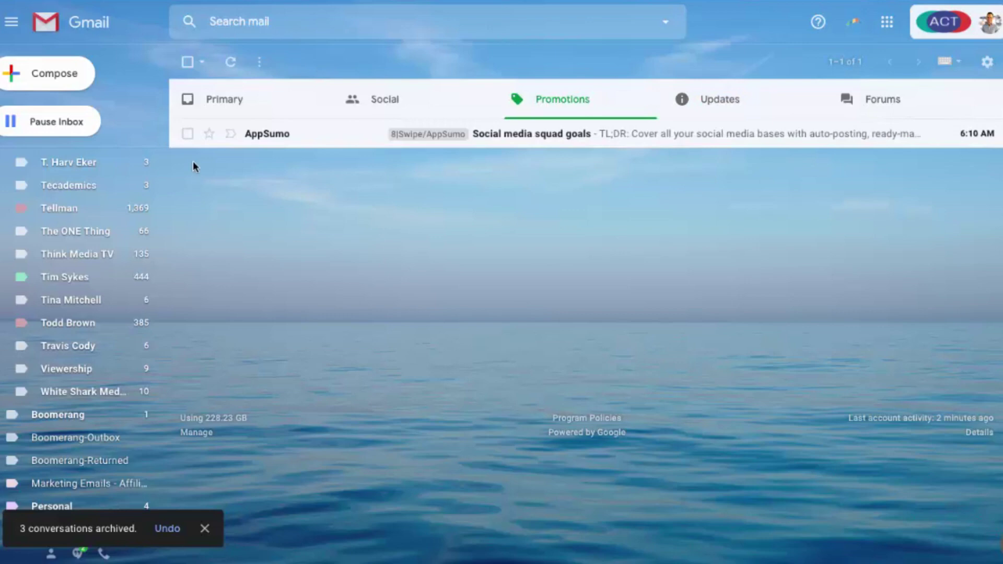
click(187, 134)
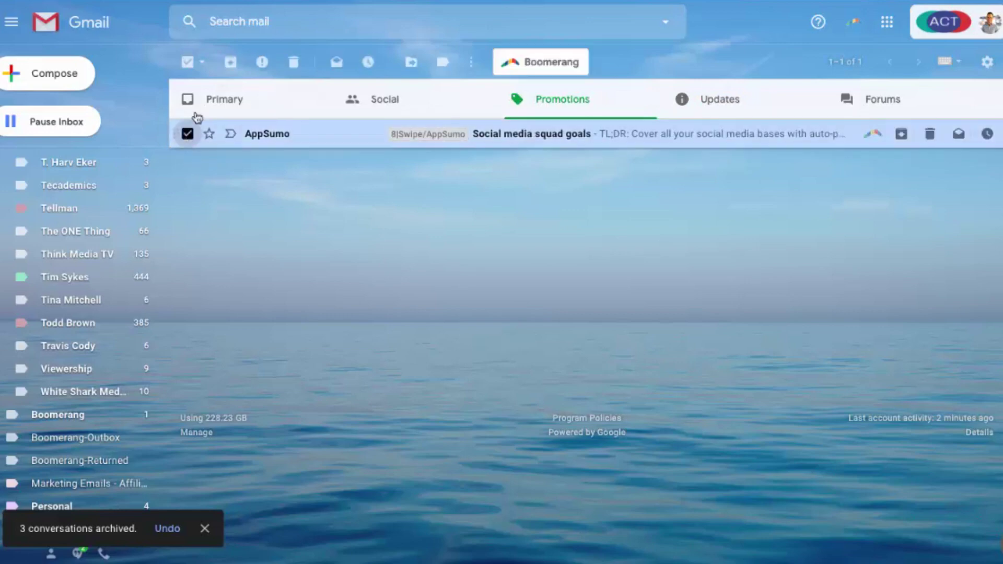
click(231, 62)
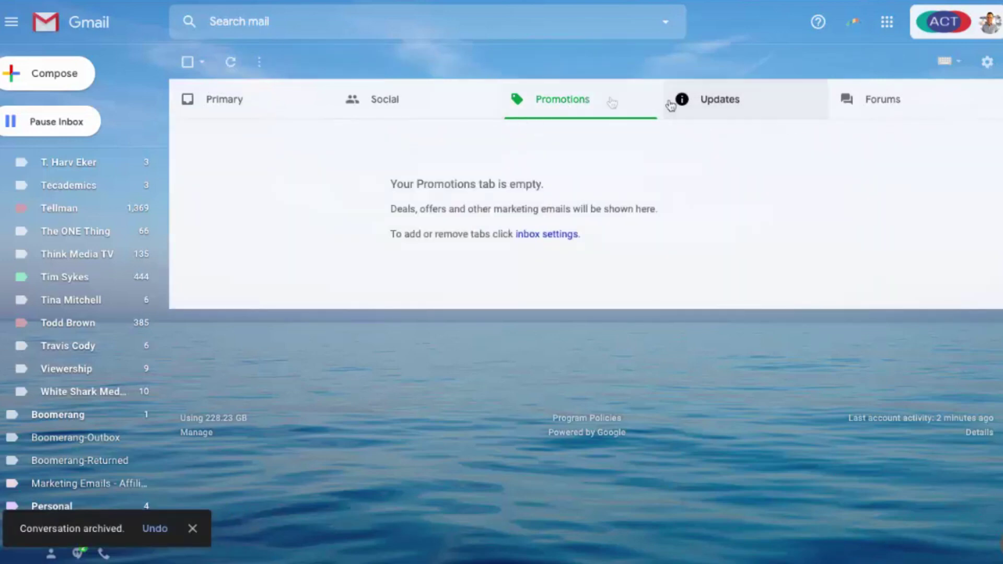
click(443, 112)
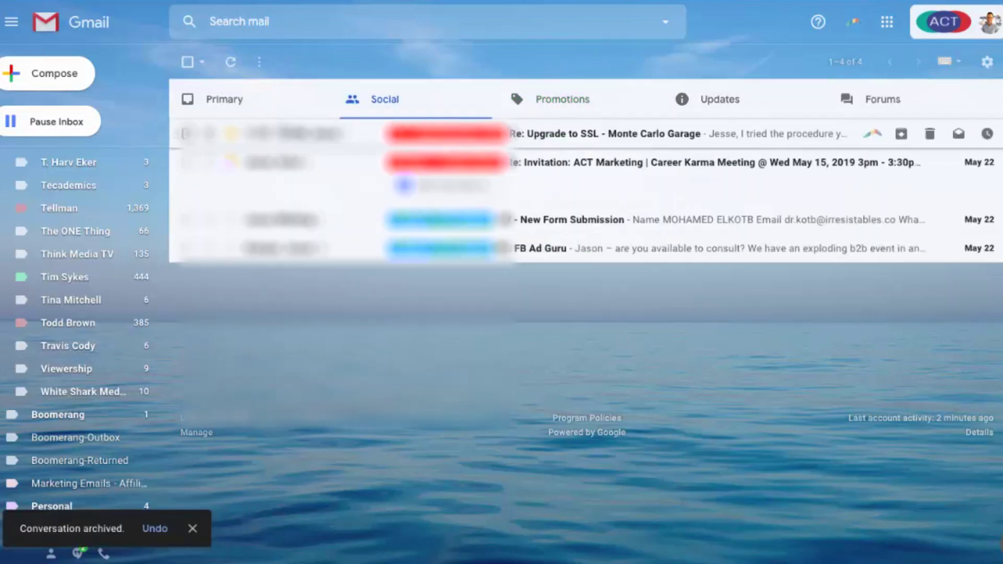
- Label the fifth Primary email '2| Sales Funnel/2| Prospects' and archive it
click(283, 109)
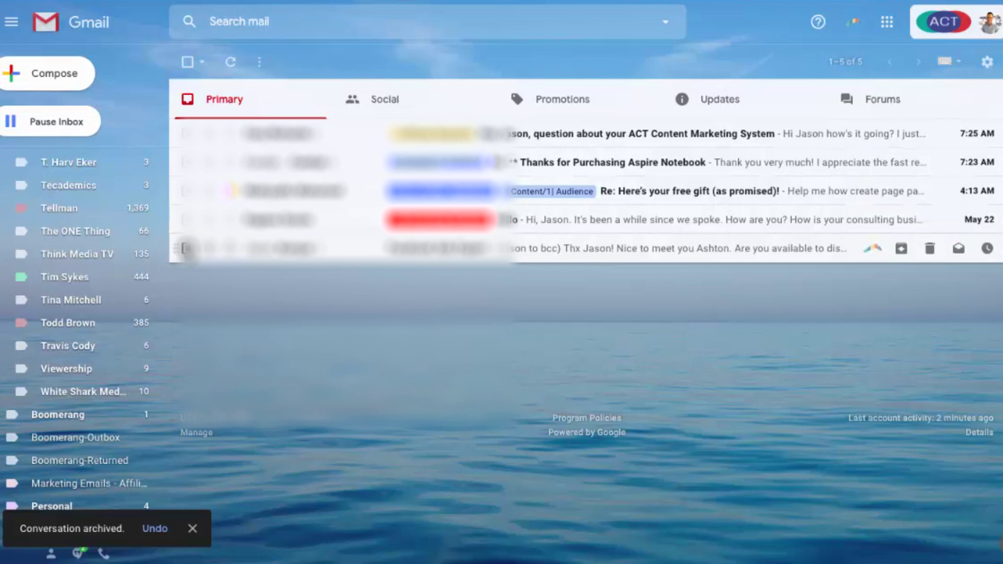
click(187, 248)
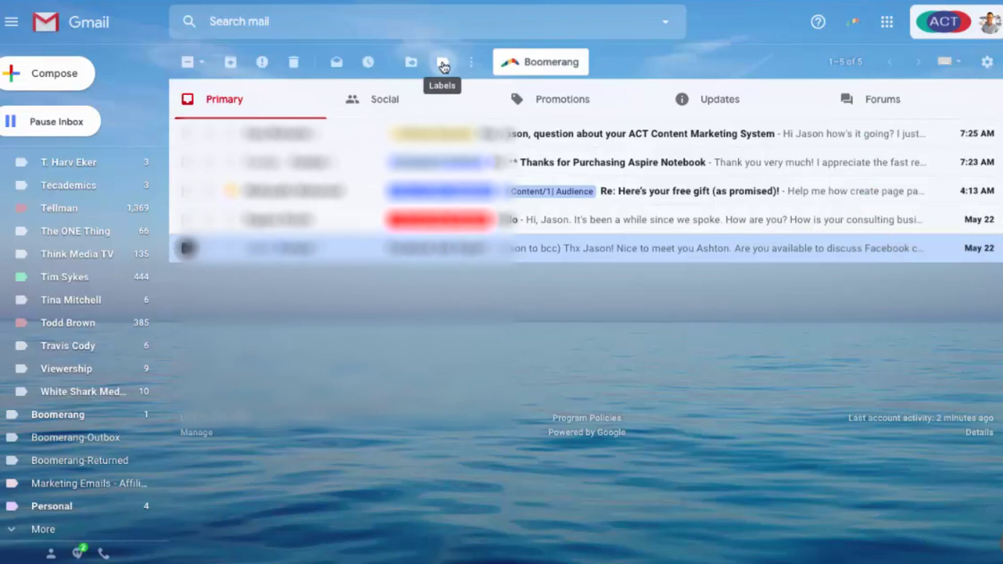
click(443, 64)
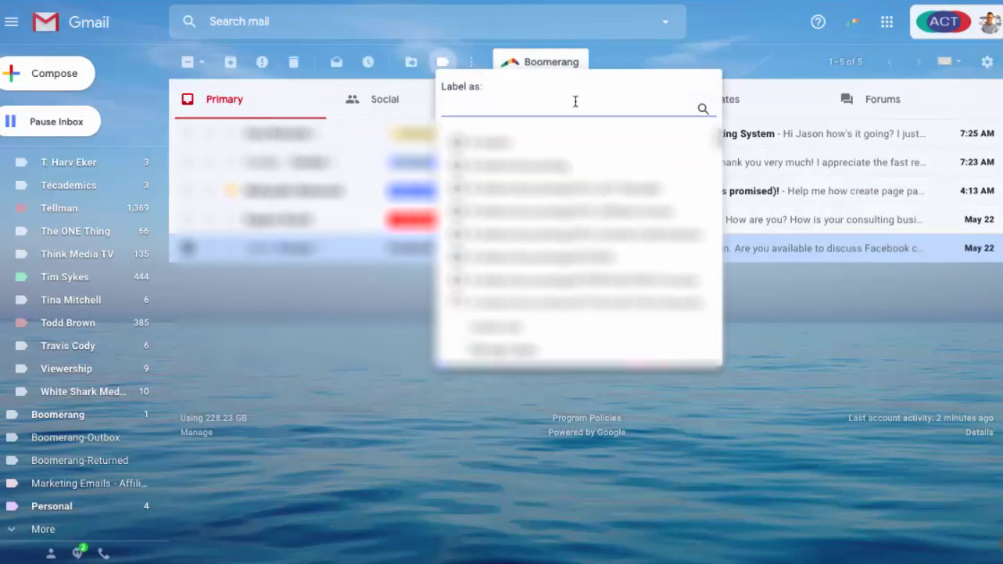
text(2)
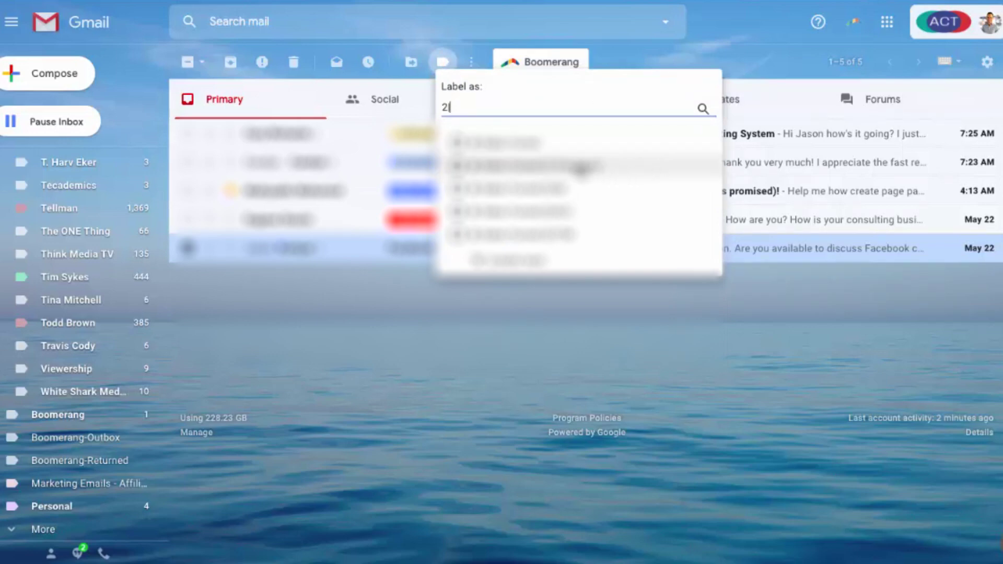
click(580, 167)
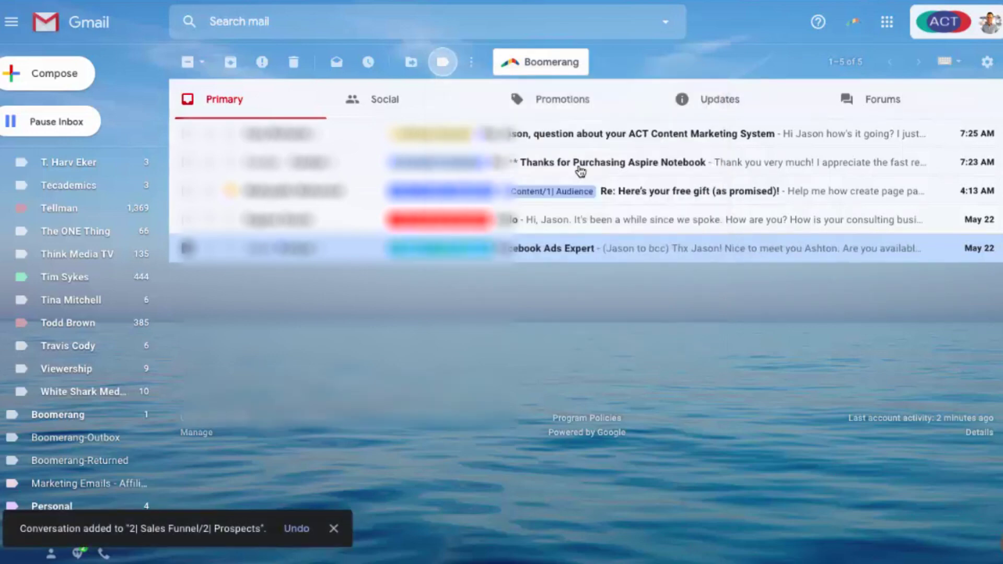
click(234, 69)
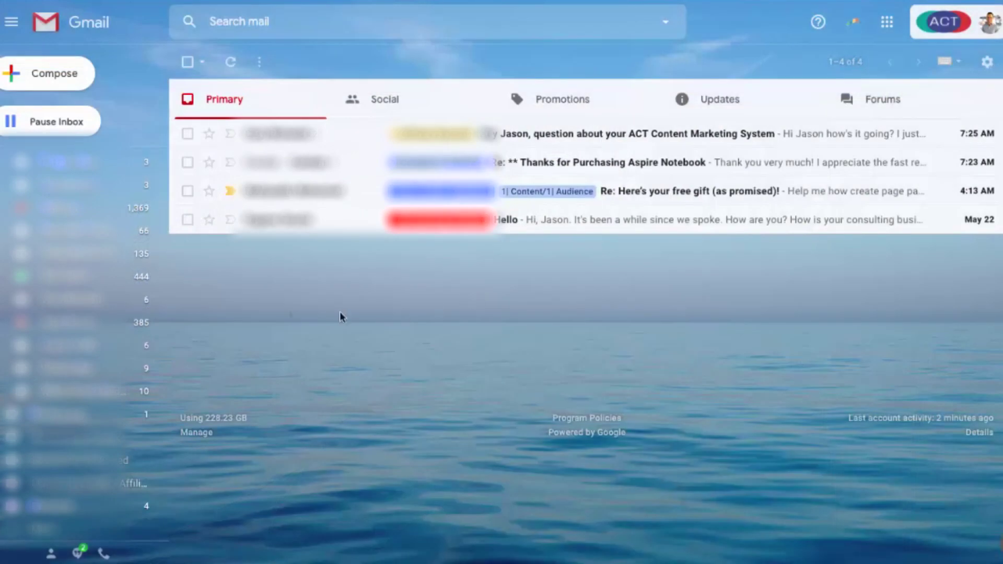
scroll(78, 314, down, 5)
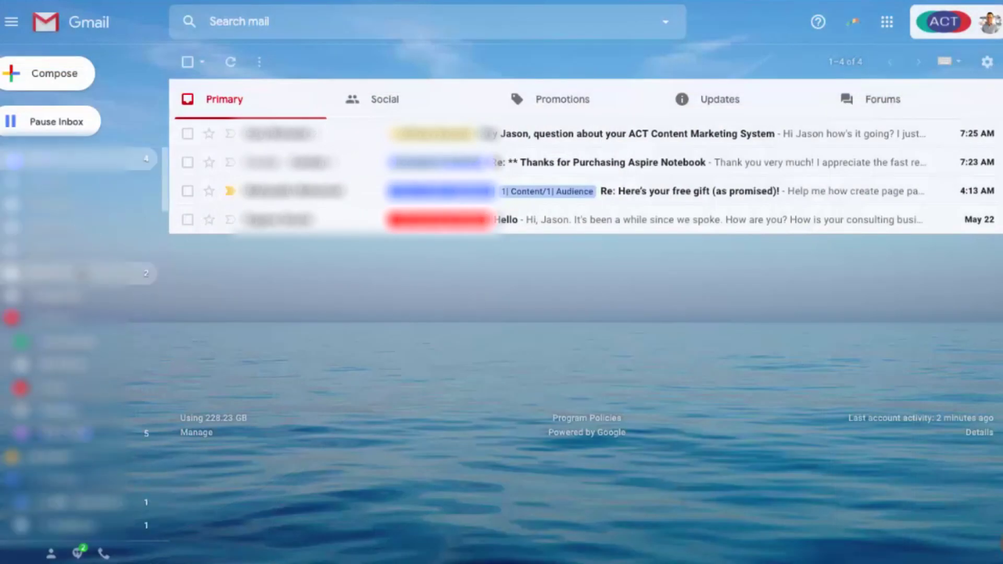
scroll(78, 314, down, 3)
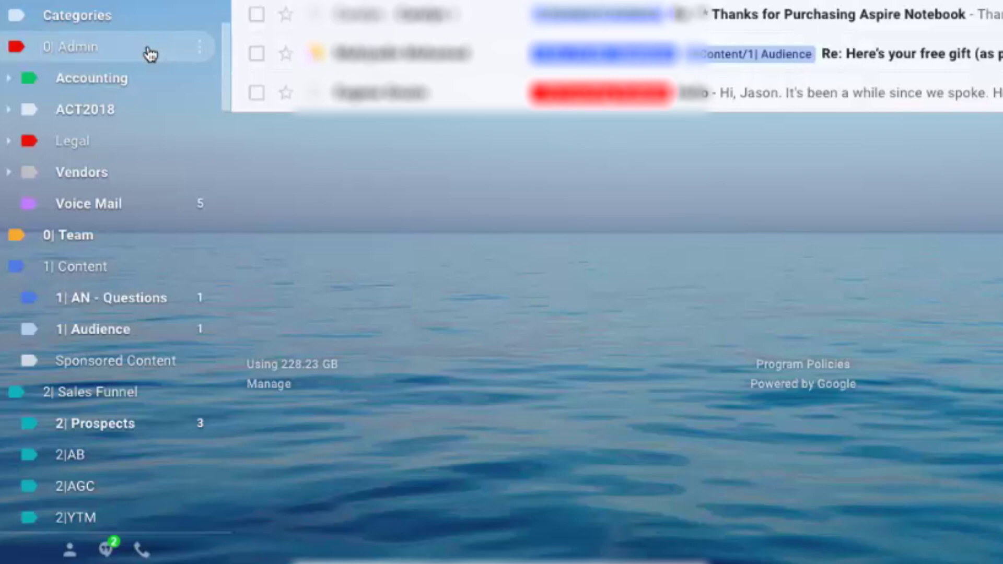
scroll(155, 88, down, 3)
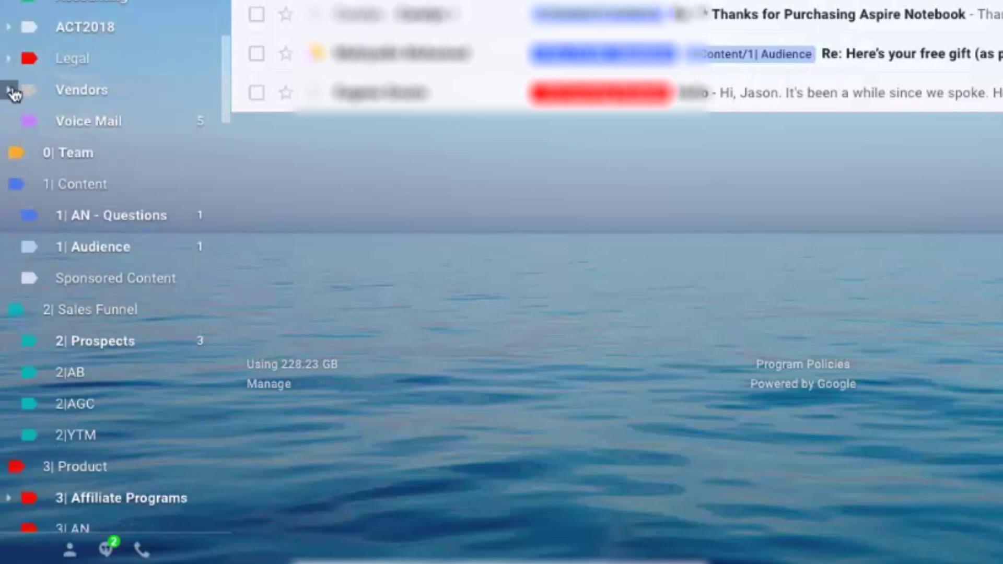
click(11, 92)
scroll(139, 230, down, 10)
scroll(139, 230, down, 20)
scroll(139, 221, down, 8)
scroll(139, 221, up, 10)
scroll(139, 220, up, 20)
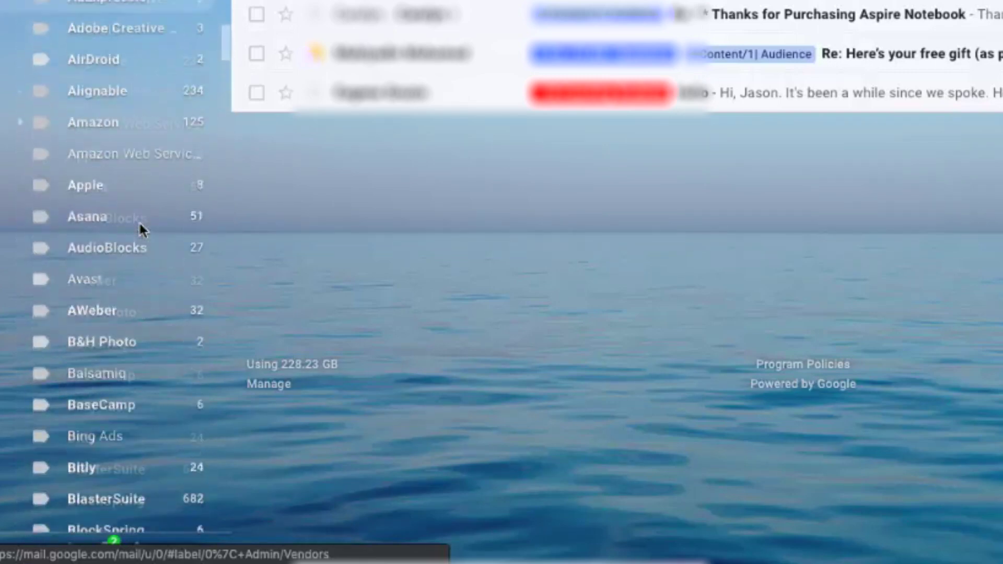
scroll(139, 221, up, 10)
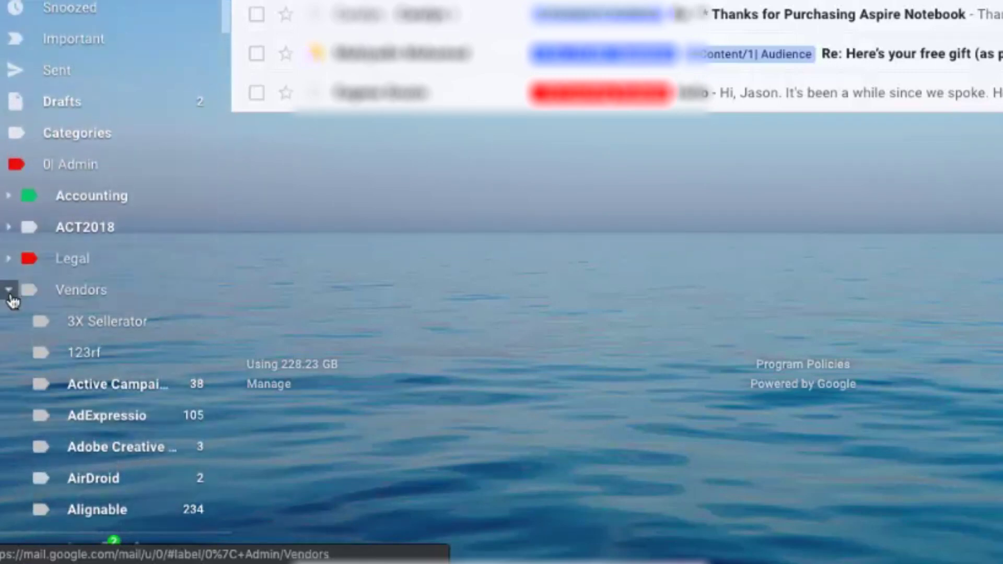
click(11, 293)
scroll(114, 234, down, 4)
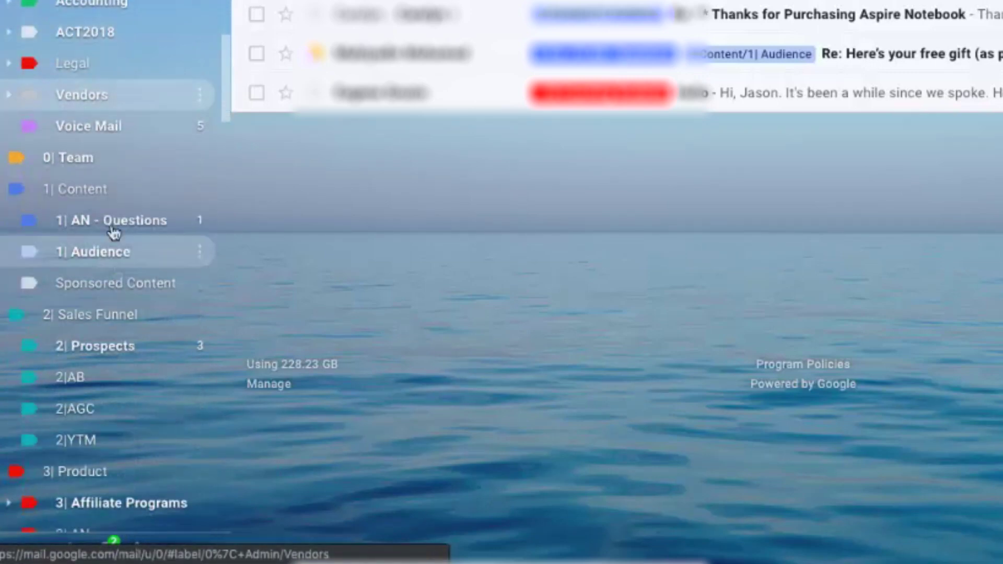
scroll(112, 134, down, 3)
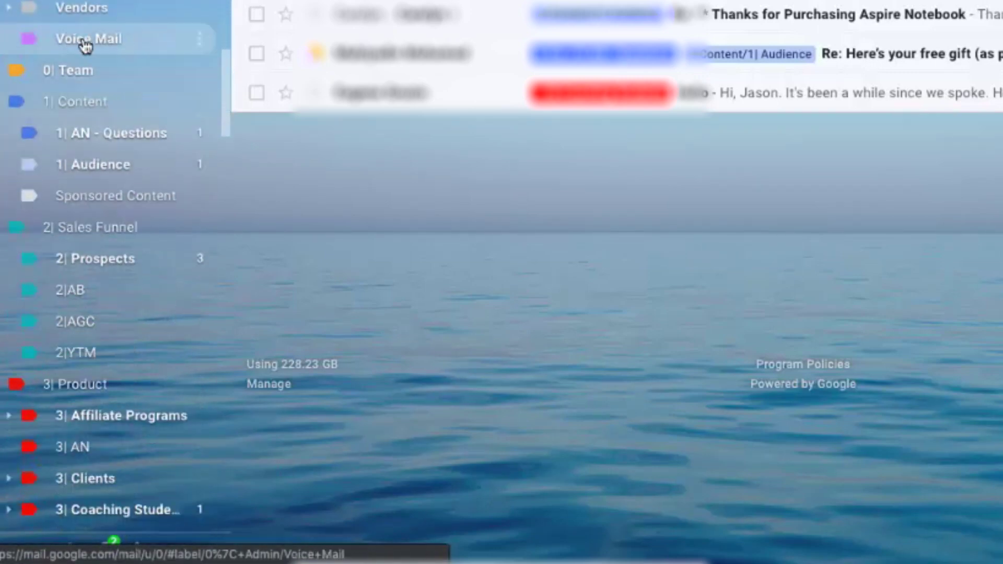
scroll(89, 78, down, 2)
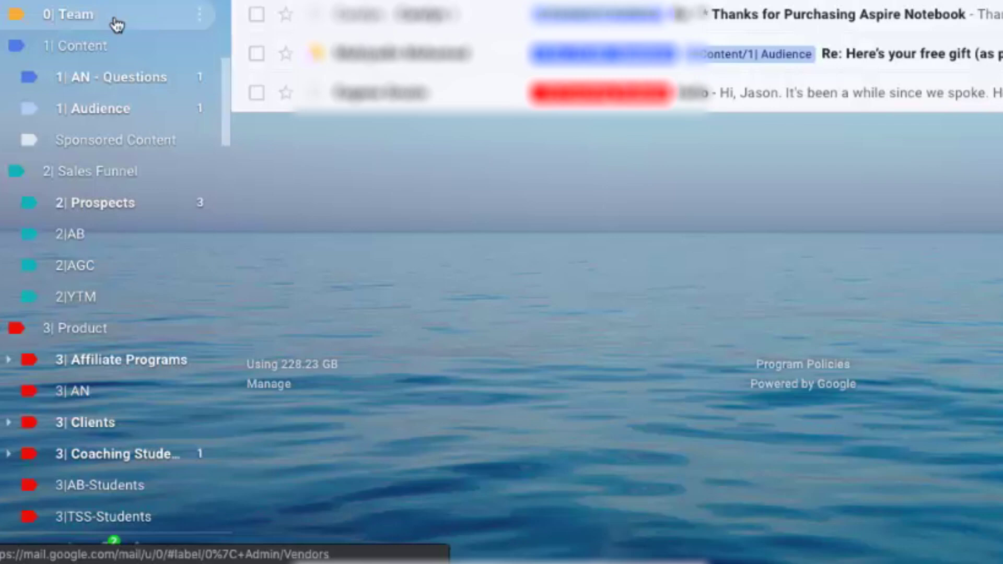
scroll(108, 58, down, 1)
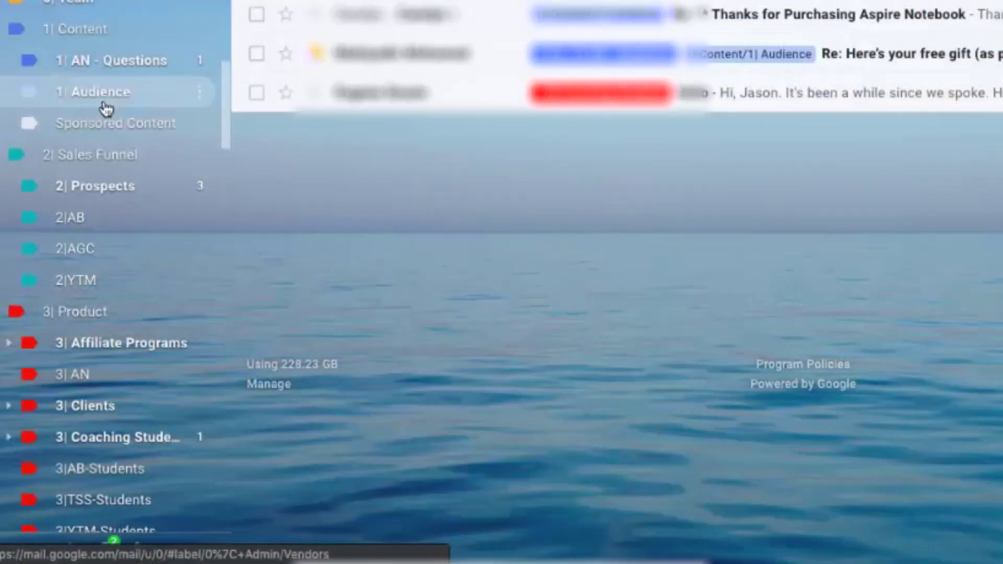
scroll(106, 109, down, 2)
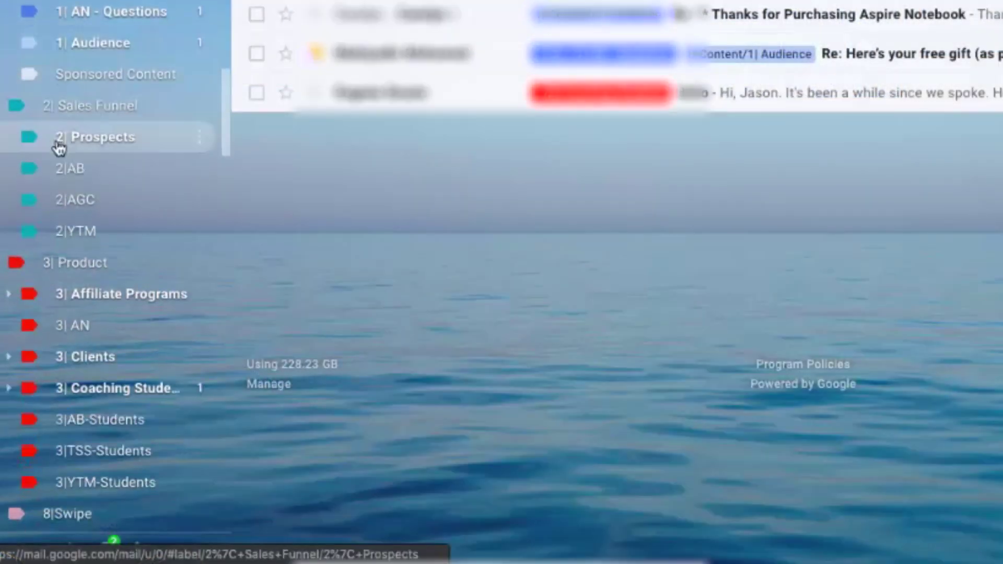
scroll(148, 150, down, 2)
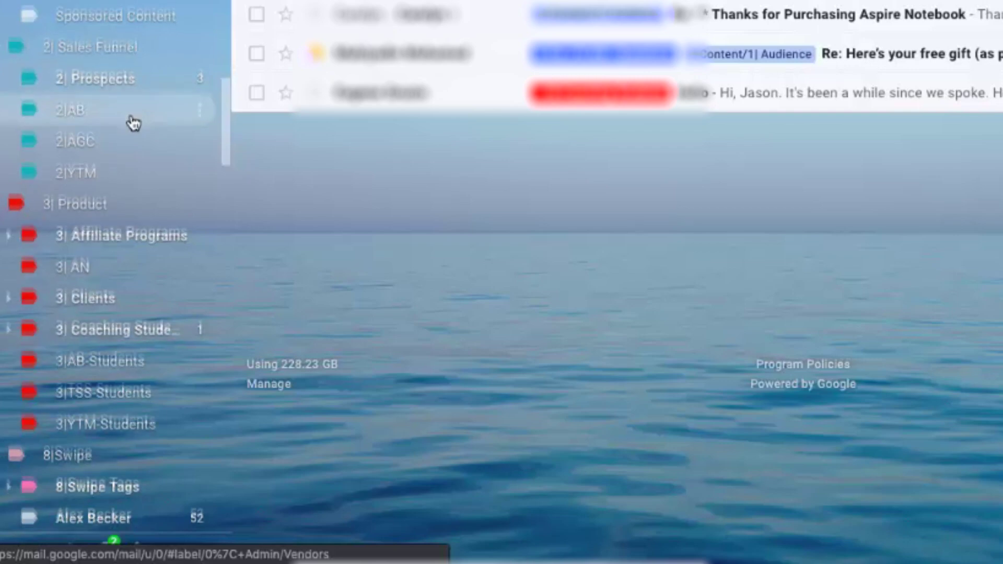
scroll(131, 115, down, 1)
scroll(144, 92, down, 1)
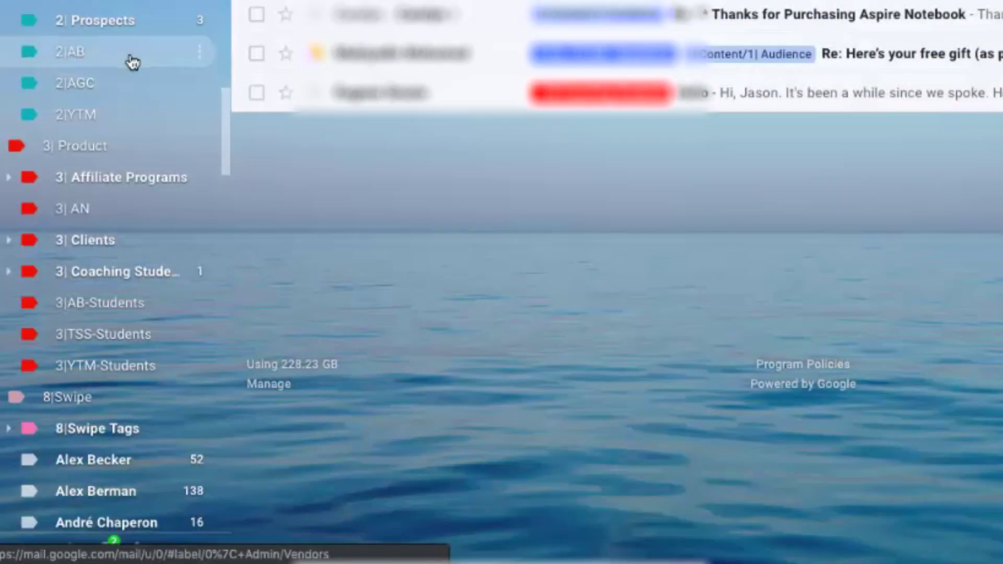
scroll(132, 62, down, 3)
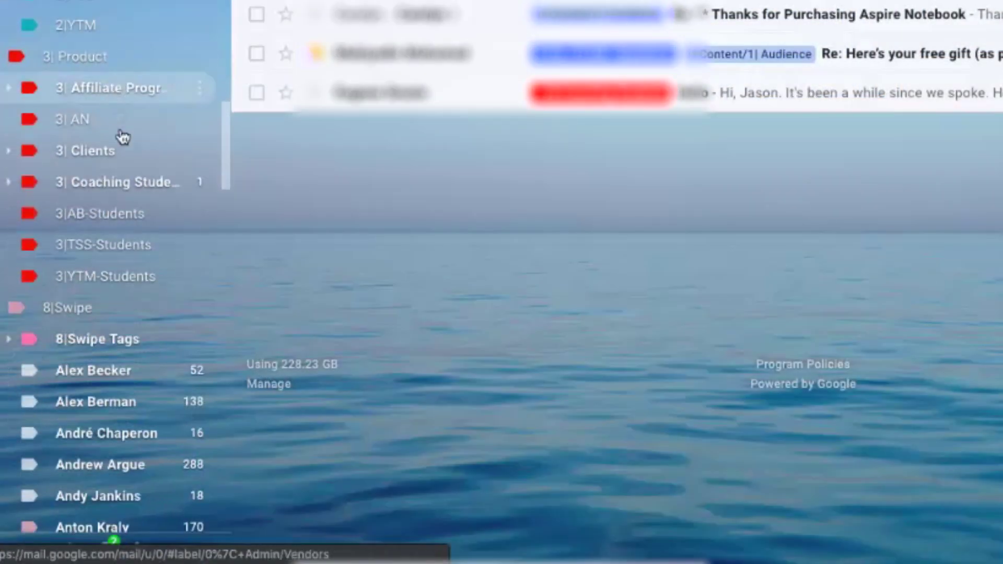
scroll(162, 219, up, 2)
scroll(161, 219, down, 2)
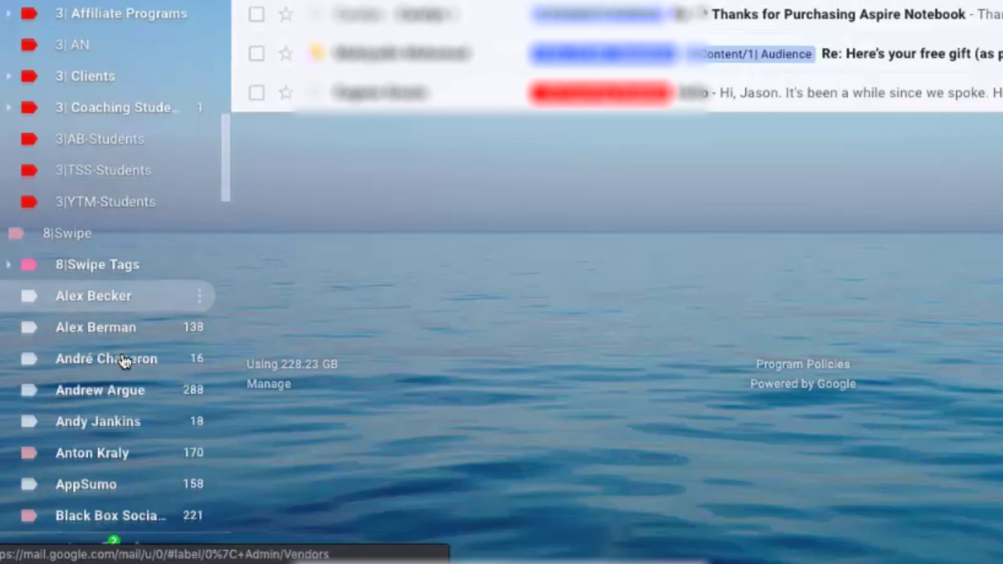
scroll(124, 361, down, 5)
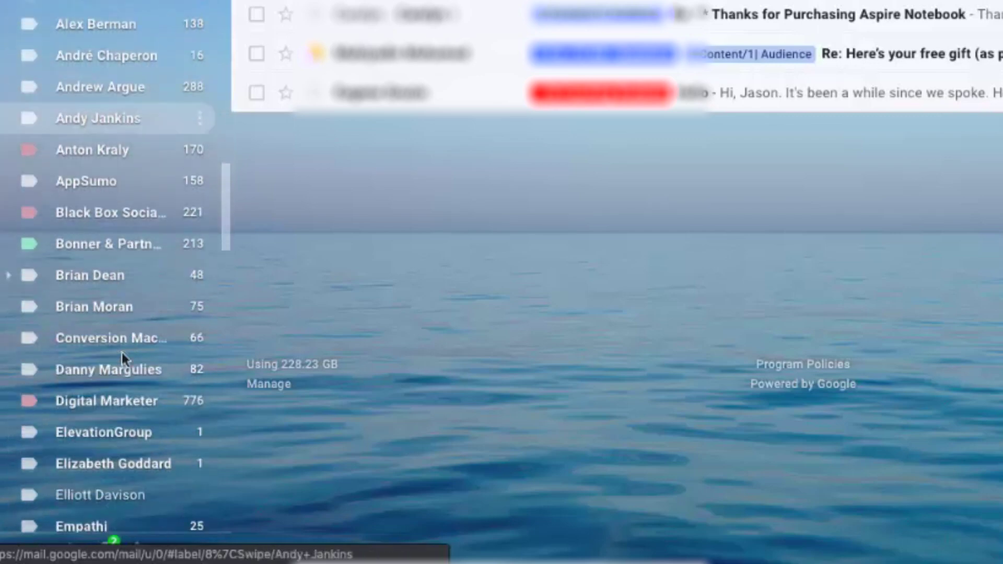
scroll(121, 102, down, 4)
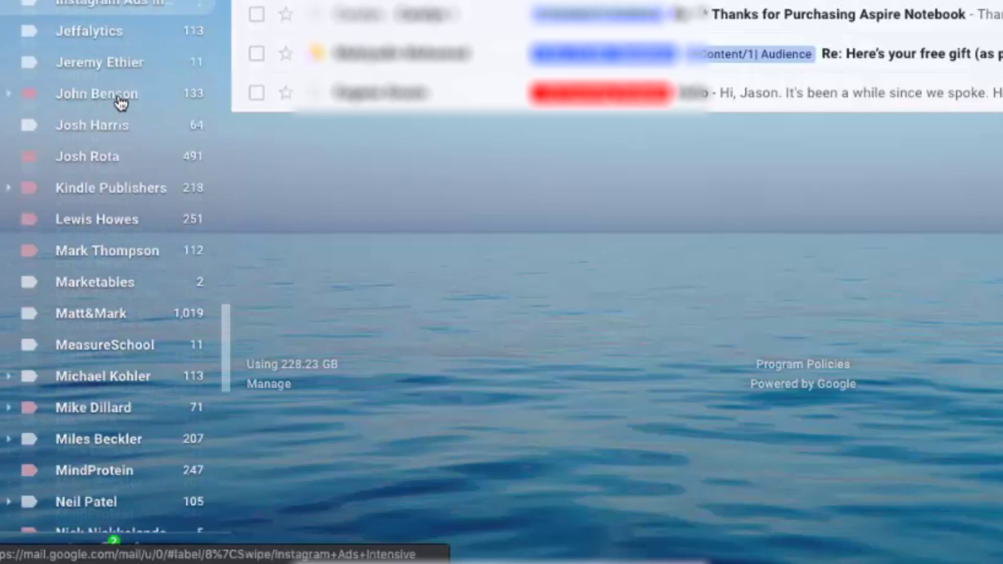
scroll(121, 103, down, 15)
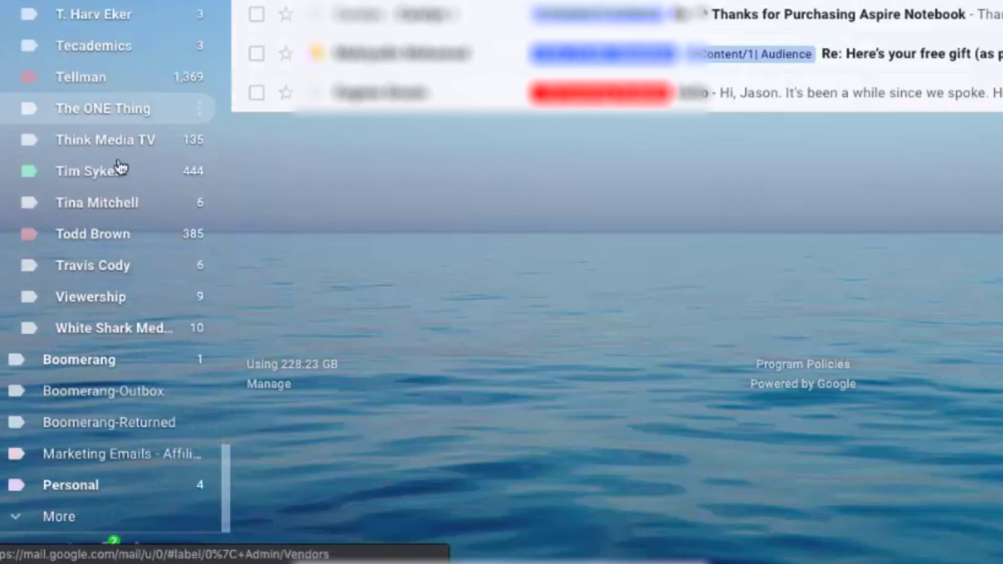
scroll(118, 279, up, 20)
scroll(118, 282, up, 4)
scroll(116, 278, down, 20)
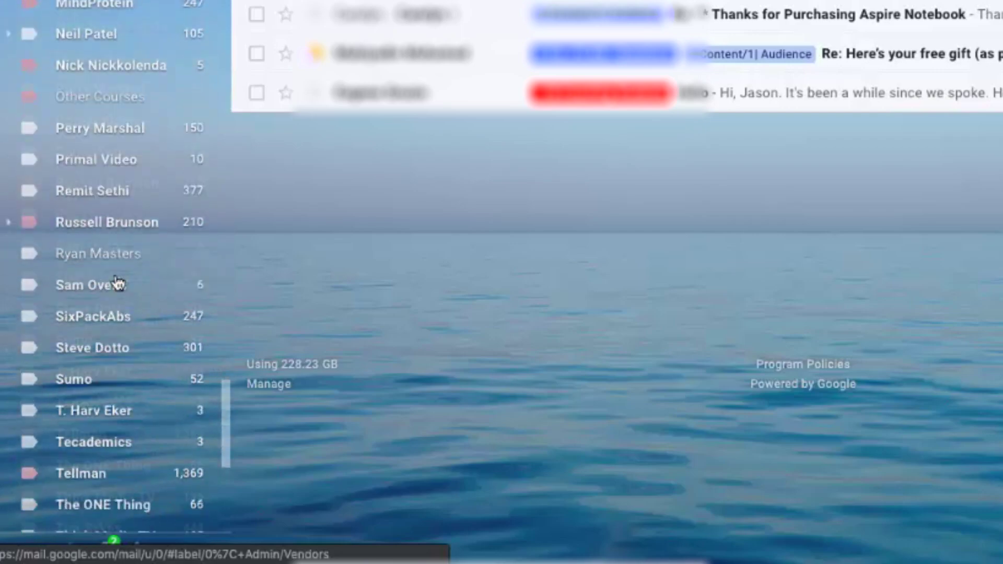
scroll(118, 284, down, 6)
scroll(117, 284, up, 20)
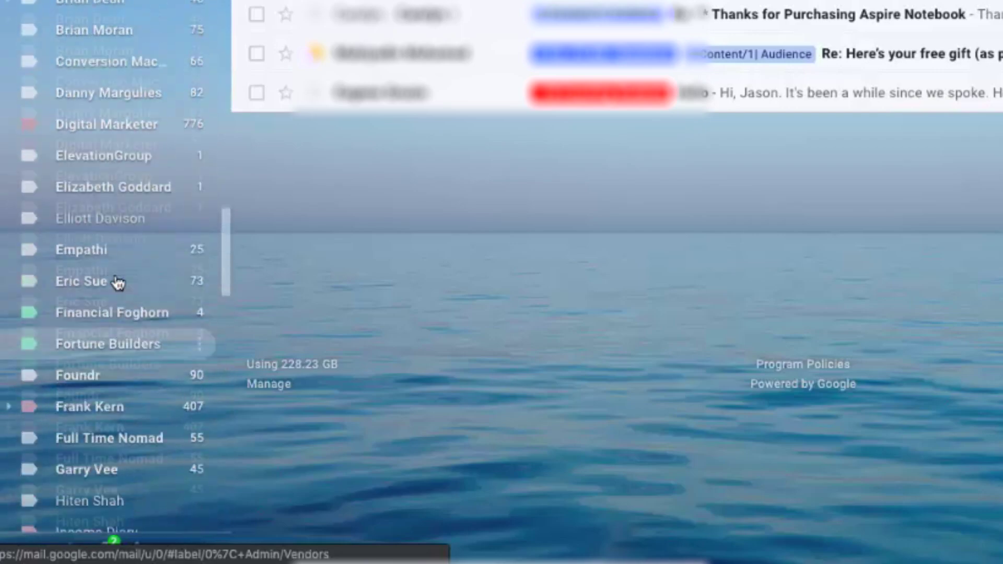
scroll(118, 282, up, 20)
scroll(93, 346, down, 20)
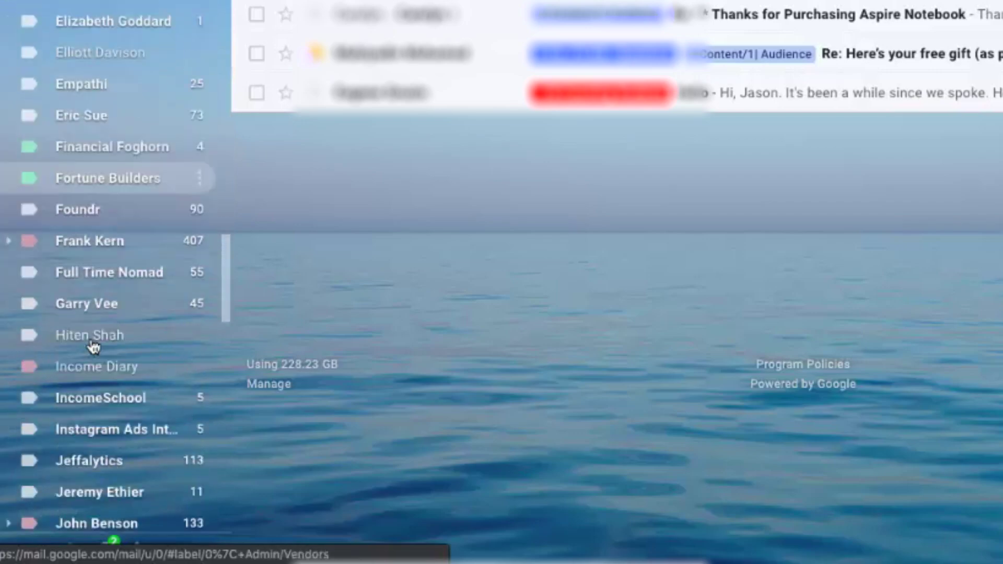
scroll(93, 346, down, 20)
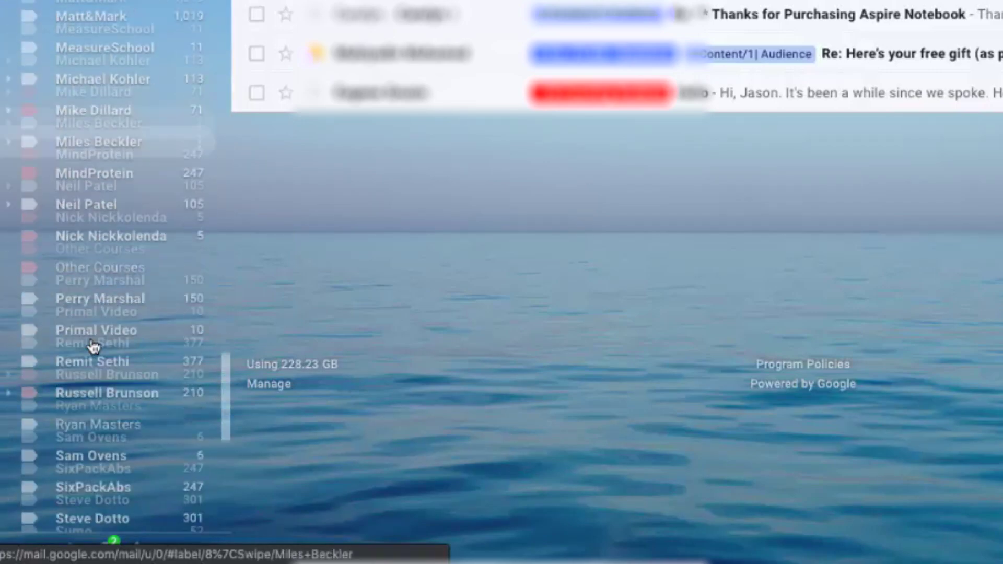
scroll(93, 346, down, 18)
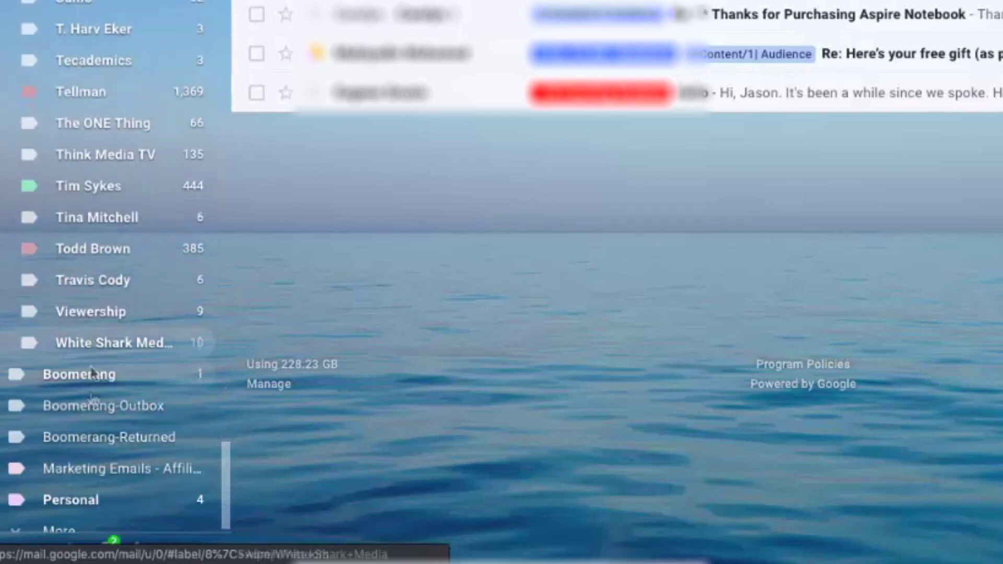
scroll(139, 314, up, 20)
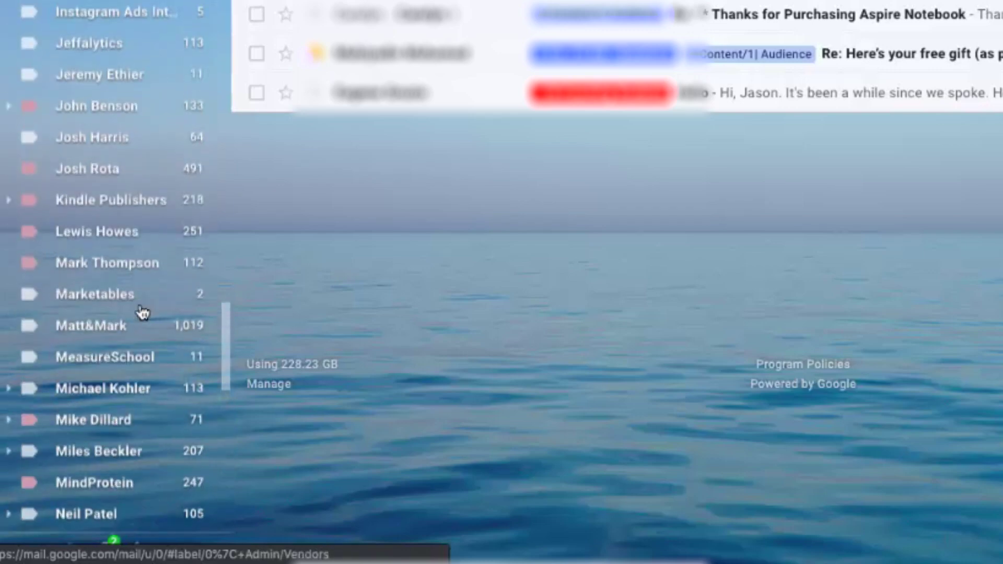
scroll(142, 313, up, 5)
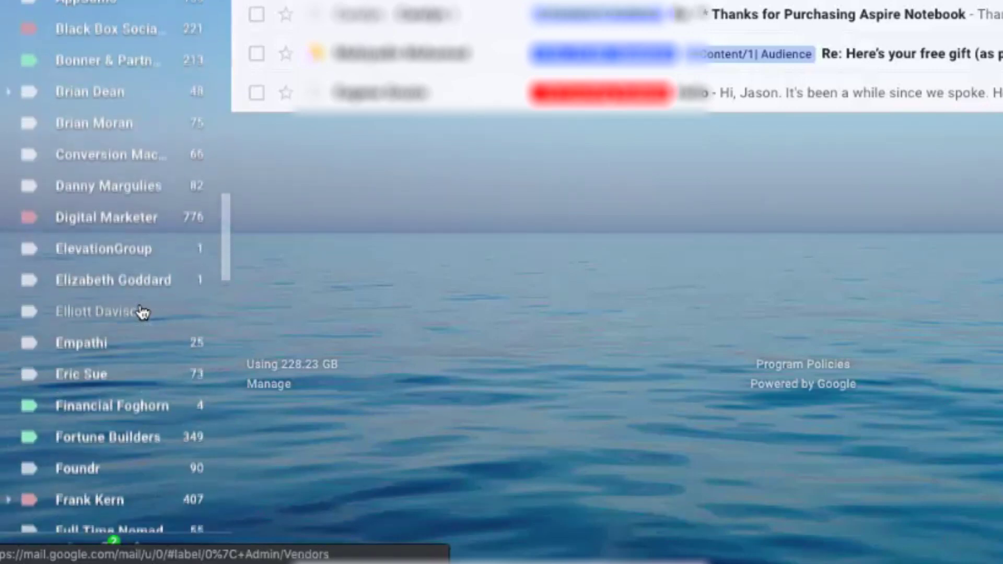
scroll(139, 314, up, 9)
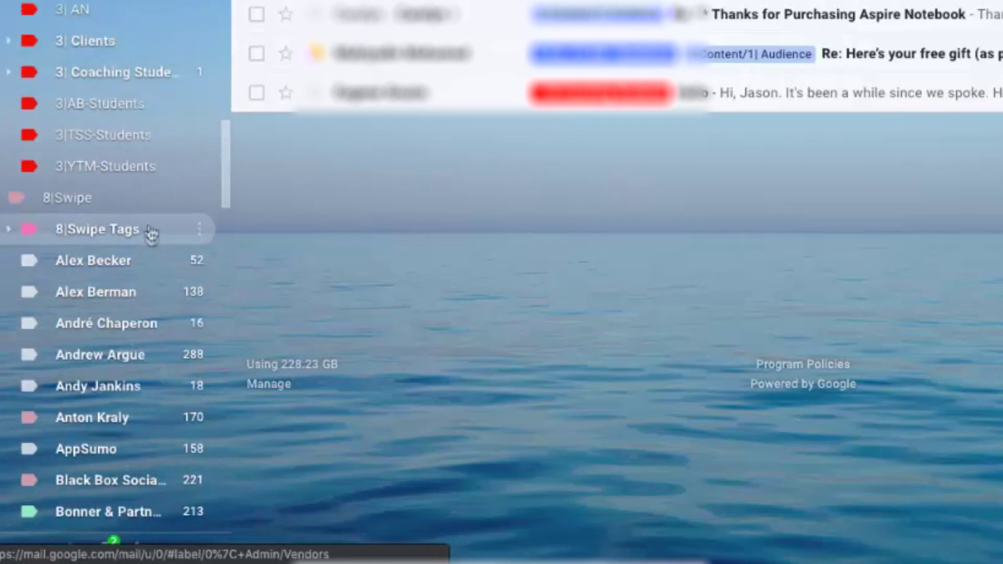
scroll(150, 229, up, 5)
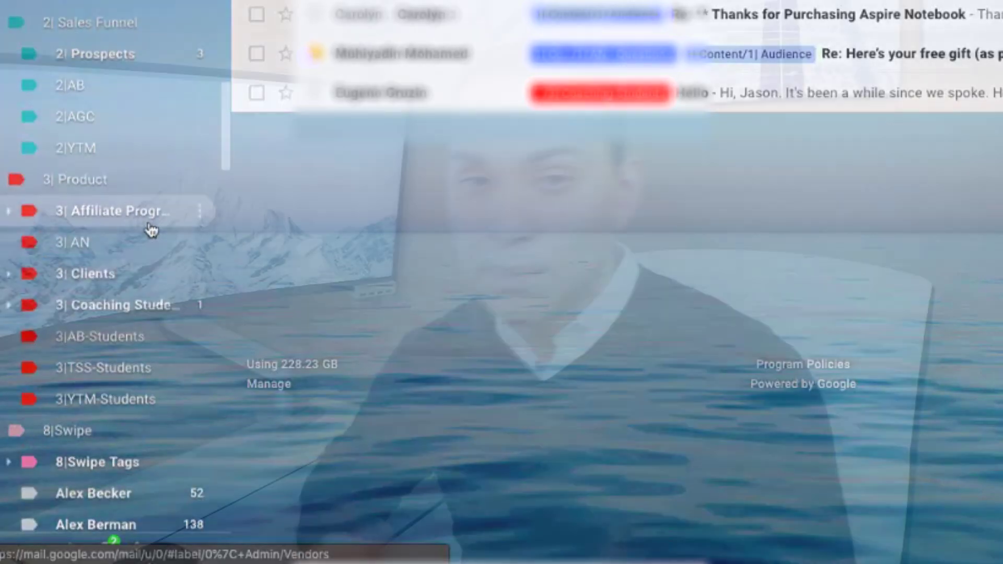